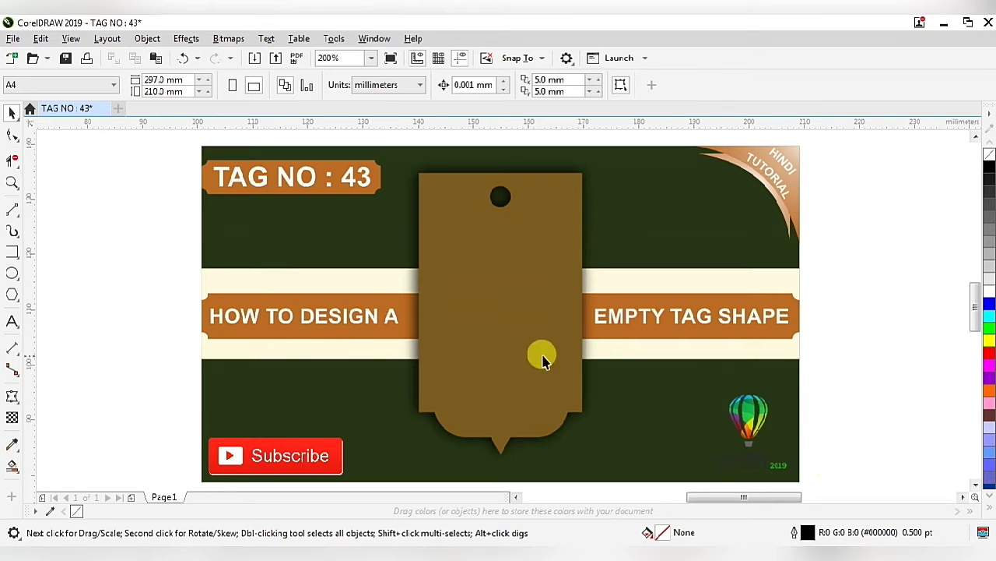
Move the finished brown tag sample with its green banner off the page, to the empty area beside the page's upper right.
scroll(482, 340, "down", 2)
scroll(483, 340, "down", 1)
left_click_drag(363, 270, 591, 402)
left_click_drag(477, 332, 753, 240)
left_click(508, 323)
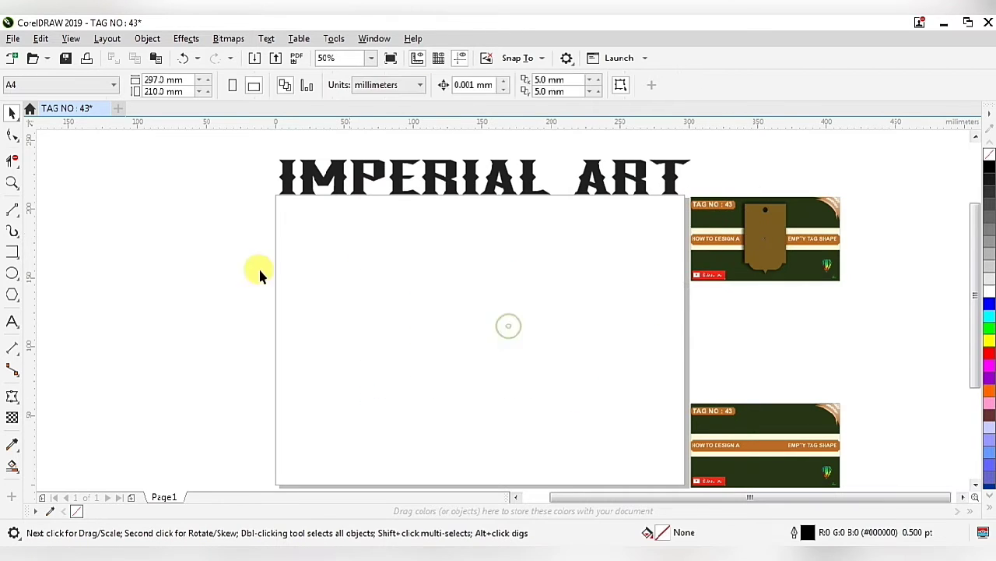
Draw an upright rectangle on the page, set its width to 60 mm, and shorten it to about 98 mm high.
left_click(12, 251)
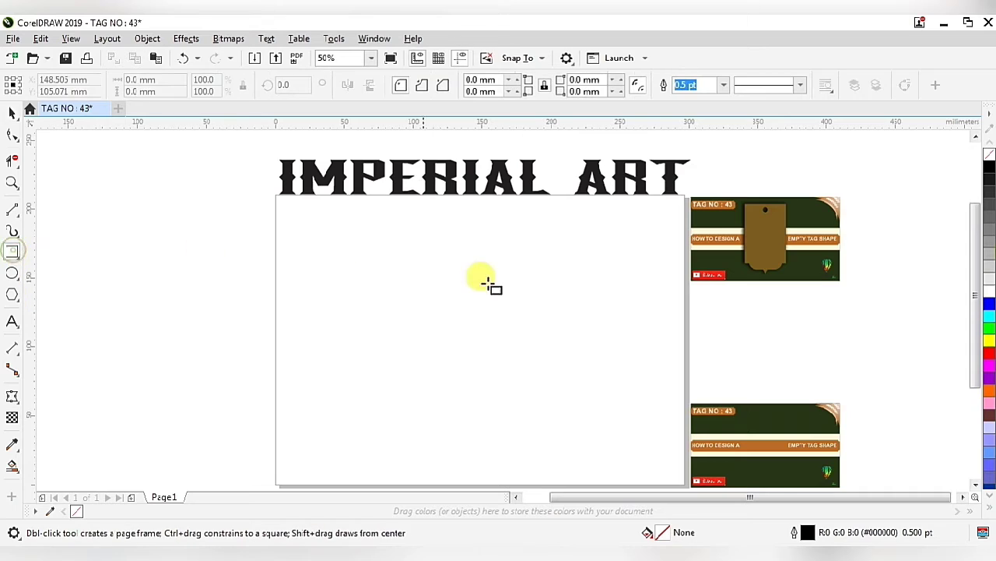
left_click_drag(455, 288, 527, 414)
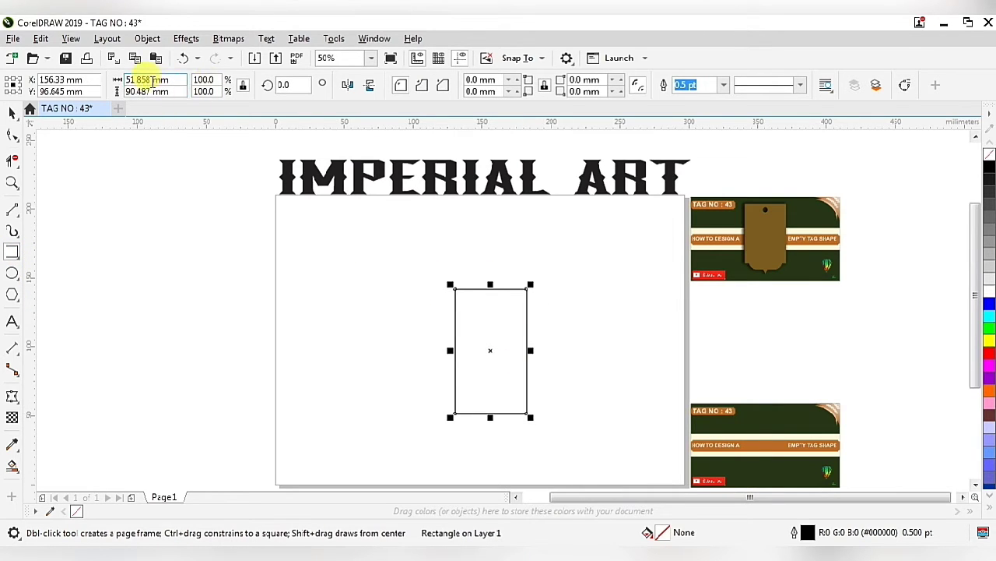
type("60")
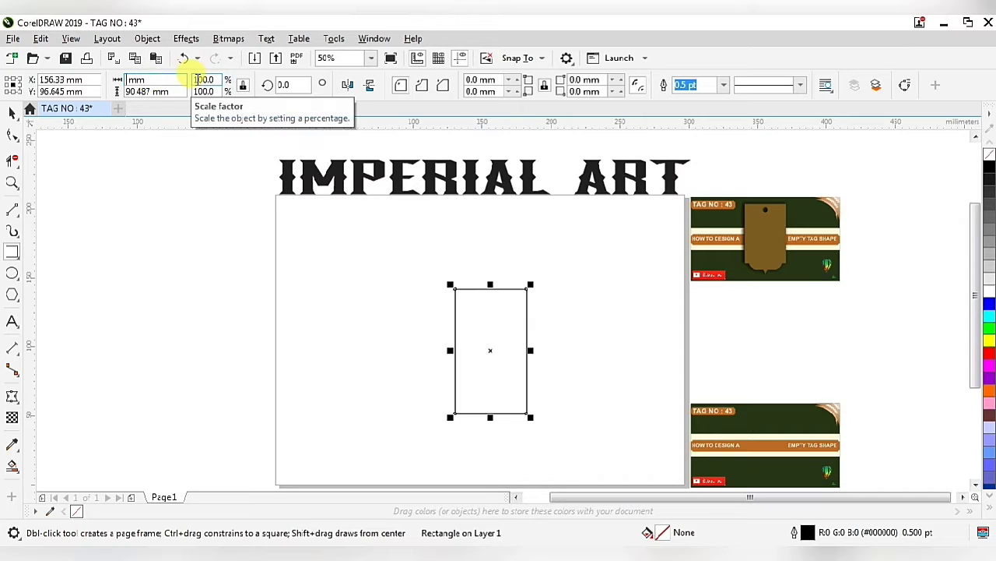
key("Return")
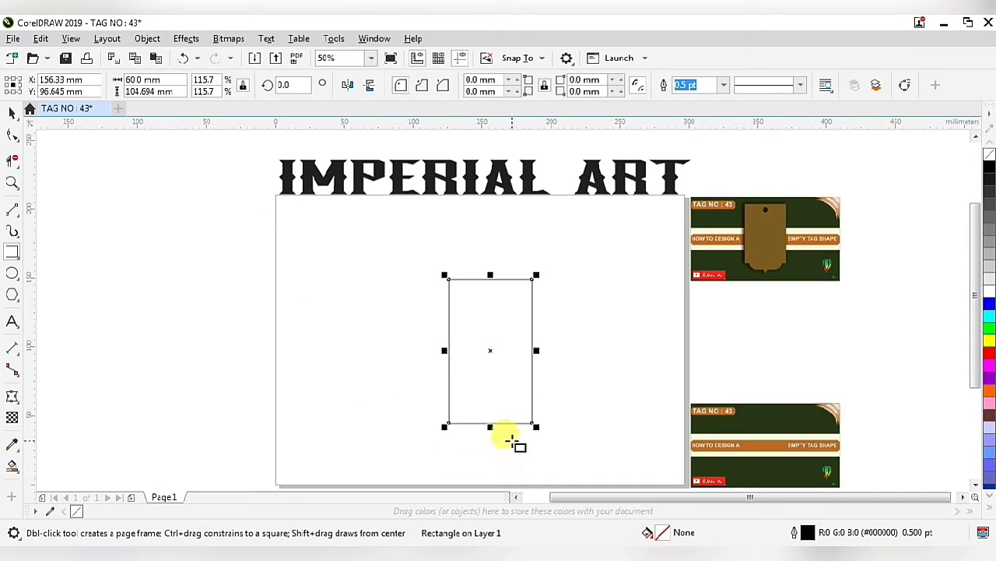
left_click_drag(484, 424, 483, 416)
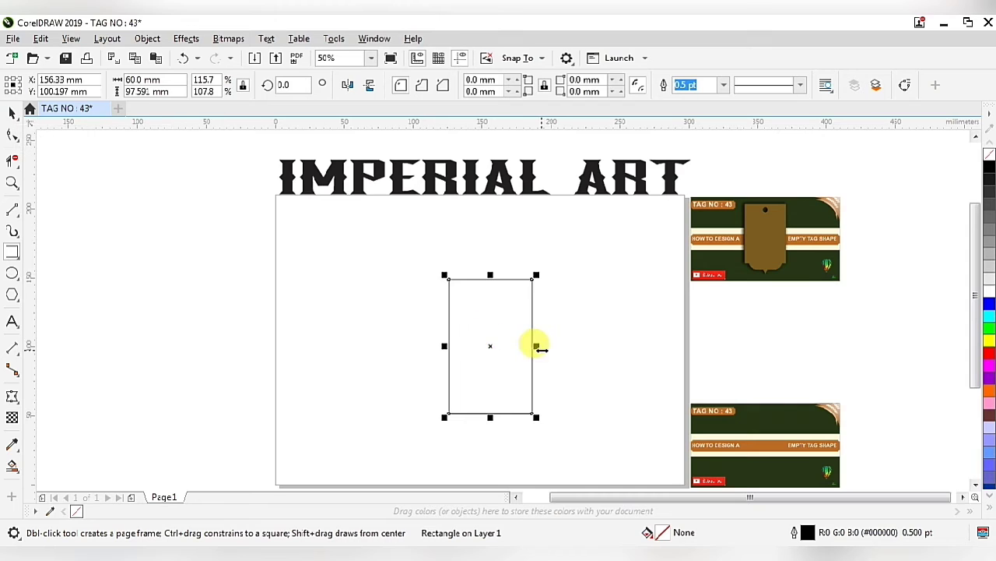
Create a centred copy of the rectangle at the same height, narrowed to about 45.5 mm wide.
left_click(12, 113)
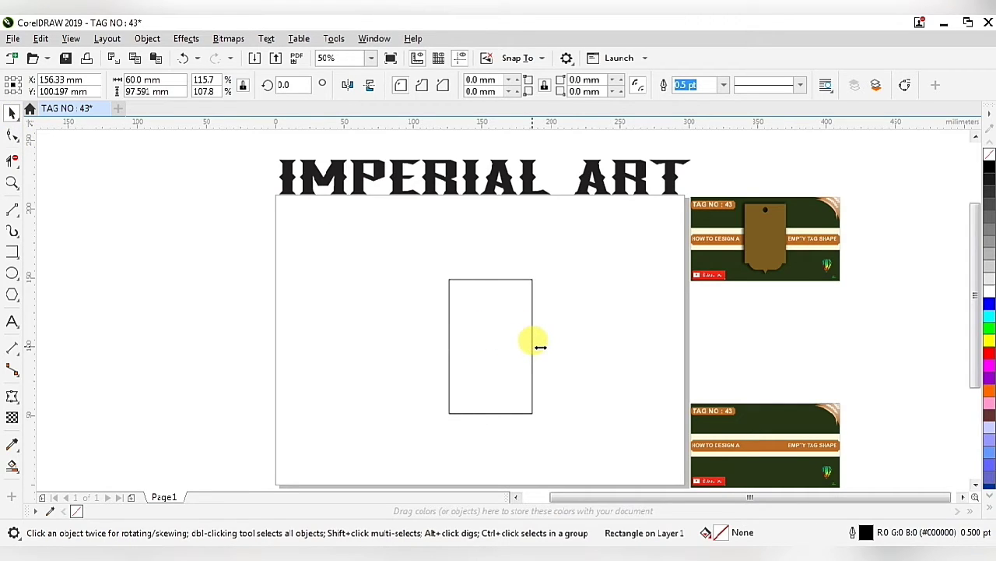
left_click_drag(540, 346, 531, 346)
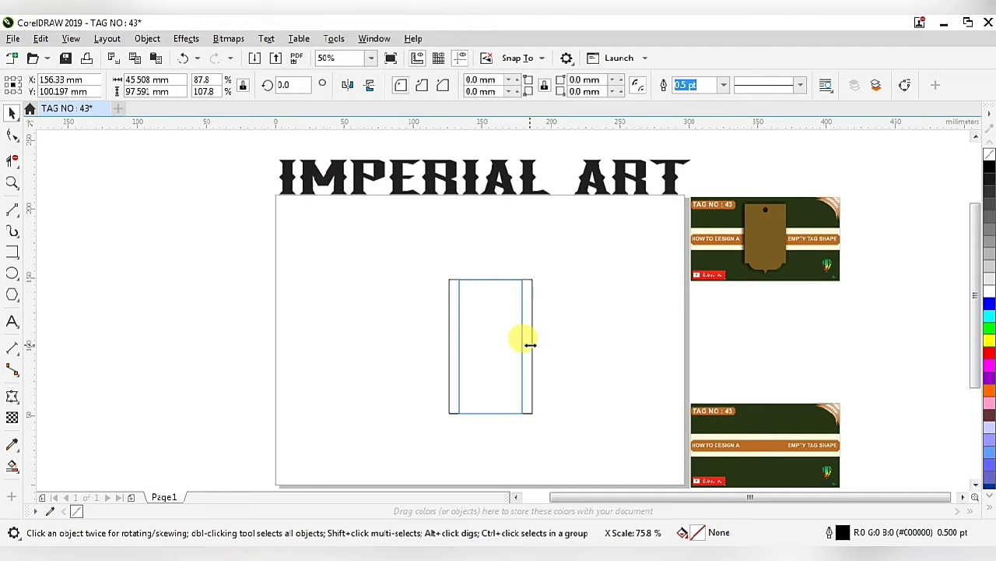
left_click_drag(530, 345, 527, 345)
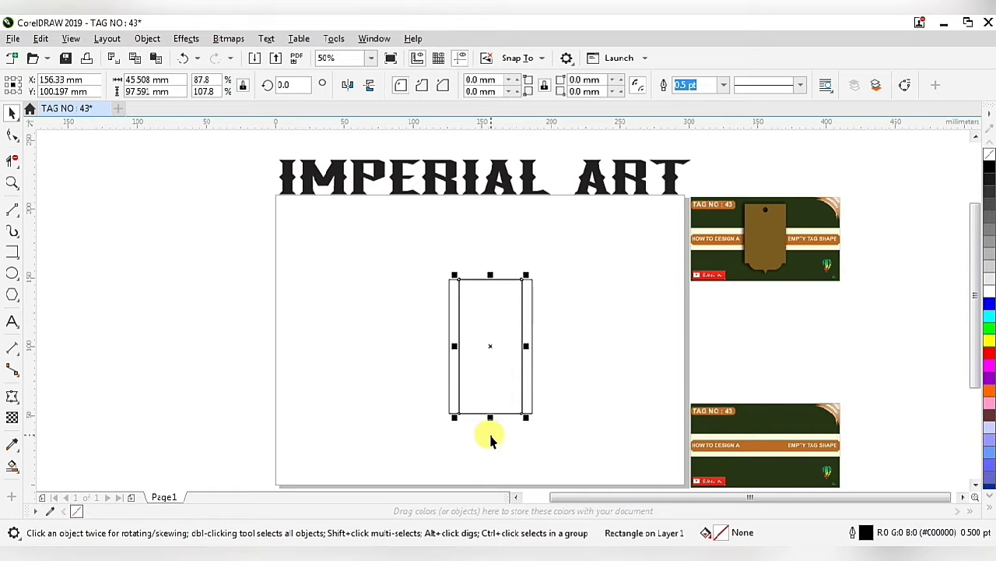
left_click_drag(490, 419, 489, 429)
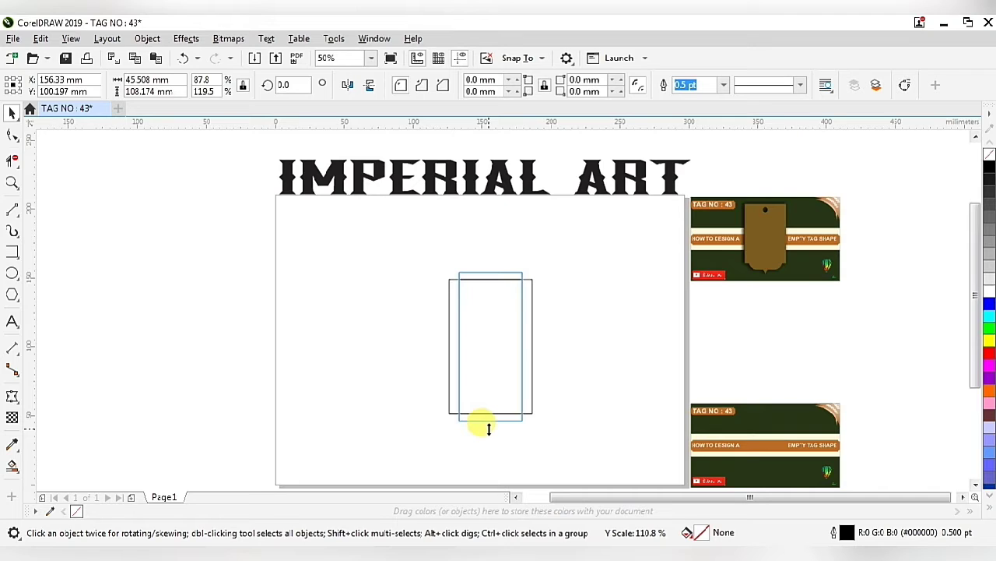
left_click_drag(489, 429, 483, 425)
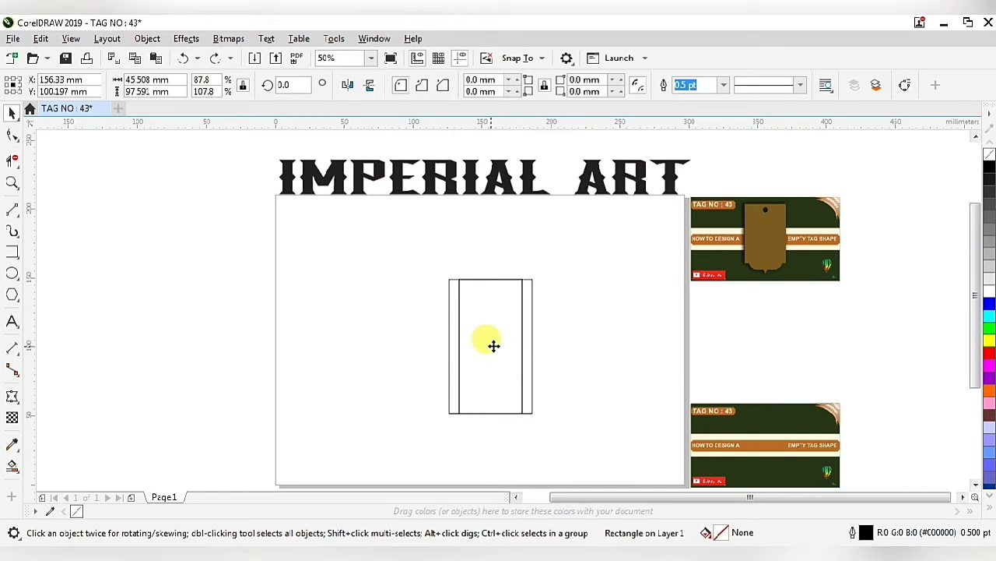
Move the narrow rectangle straight down to a centre Y of about 94.4 mm so it projects below the outer rectangle.
left_click_drag(494, 345, 495, 360)
scroll(485, 429, "up", 2)
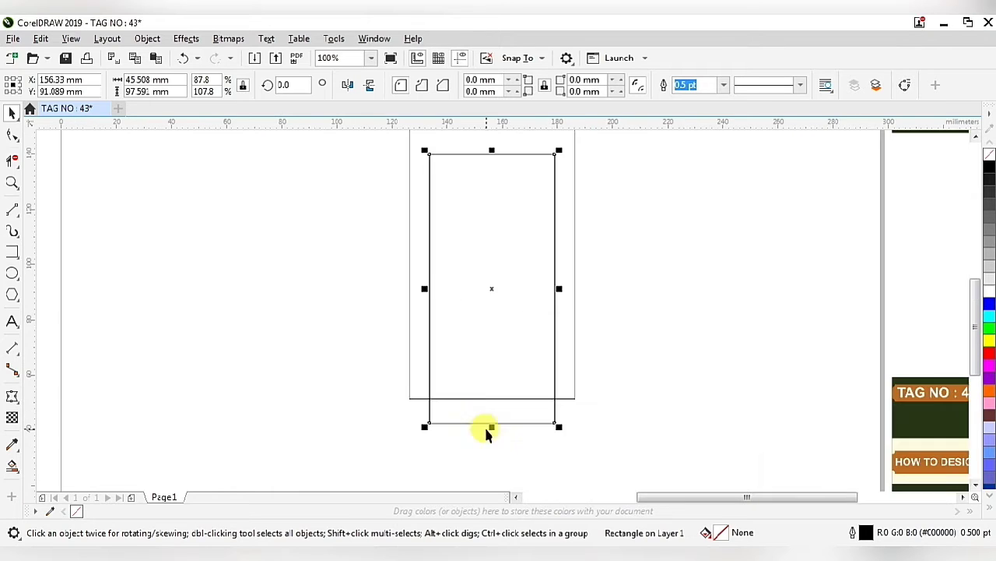
scroll(484, 401, "up", 2)
left_click(497, 322)
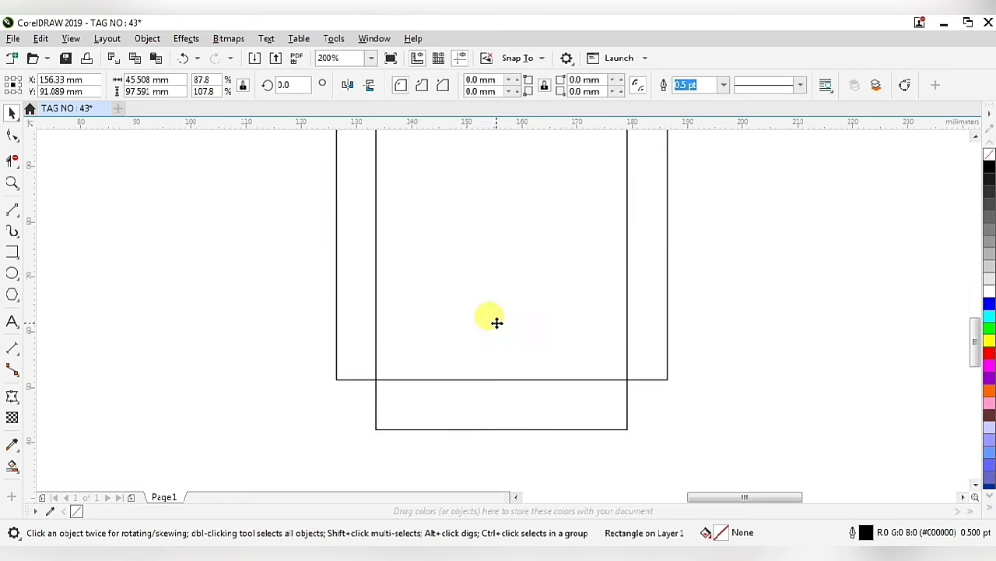
left_click_drag(499, 322, 494, 303)
scroll(503, 369, "down", 2)
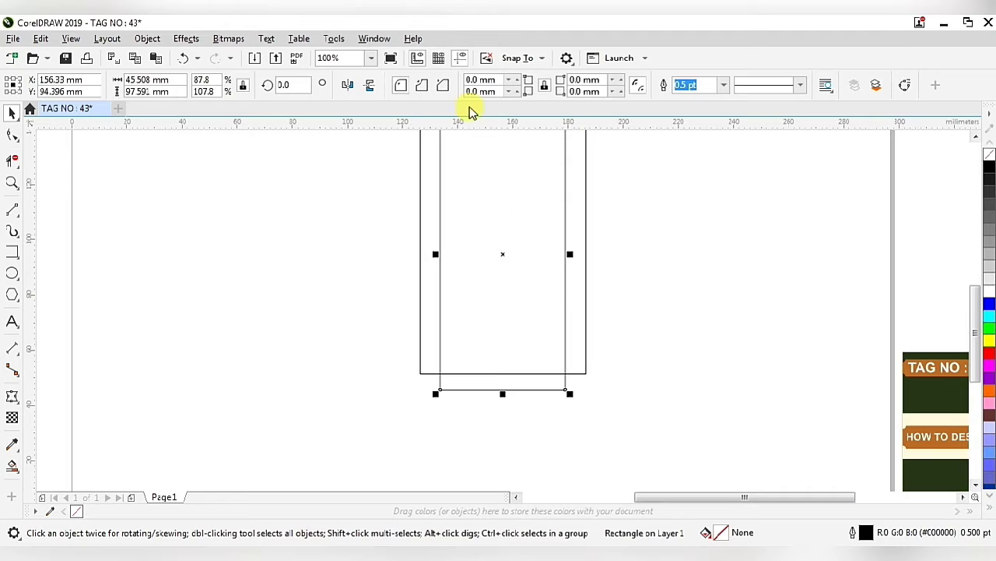
Round all four corners of the narrow rectangle with a 5.0 mm radius.
left_click(518, 91)
left_click(517, 91)
left_click(518, 88)
left_click(518, 89)
left_click(518, 89)
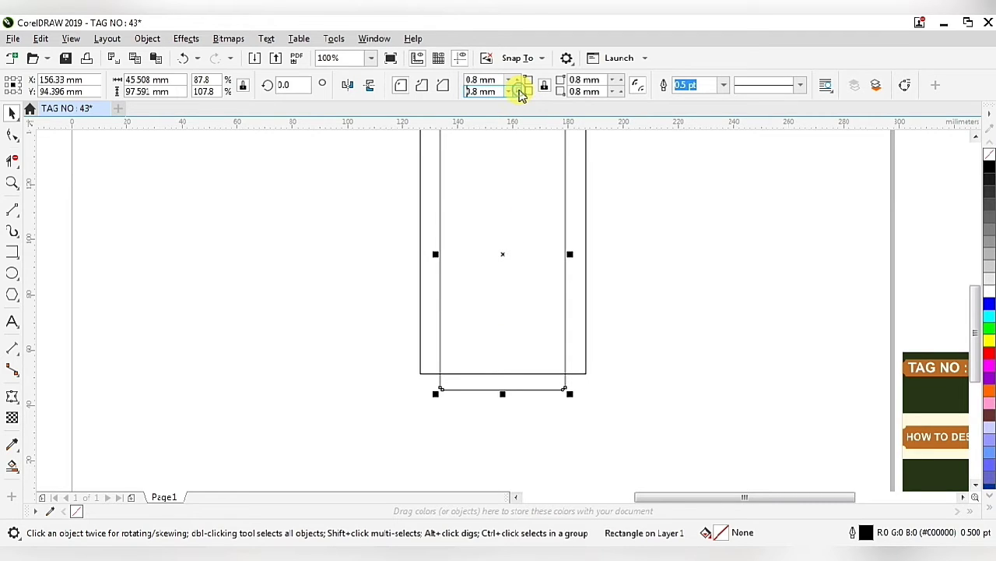
left_click(519, 89)
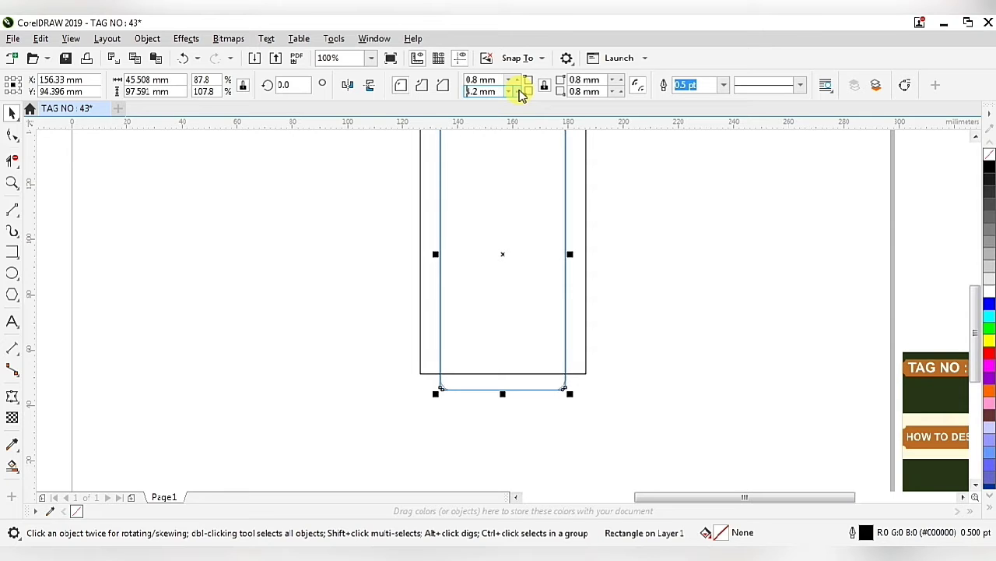
left_click(518, 91)
scroll(485, 432, "down", 2)
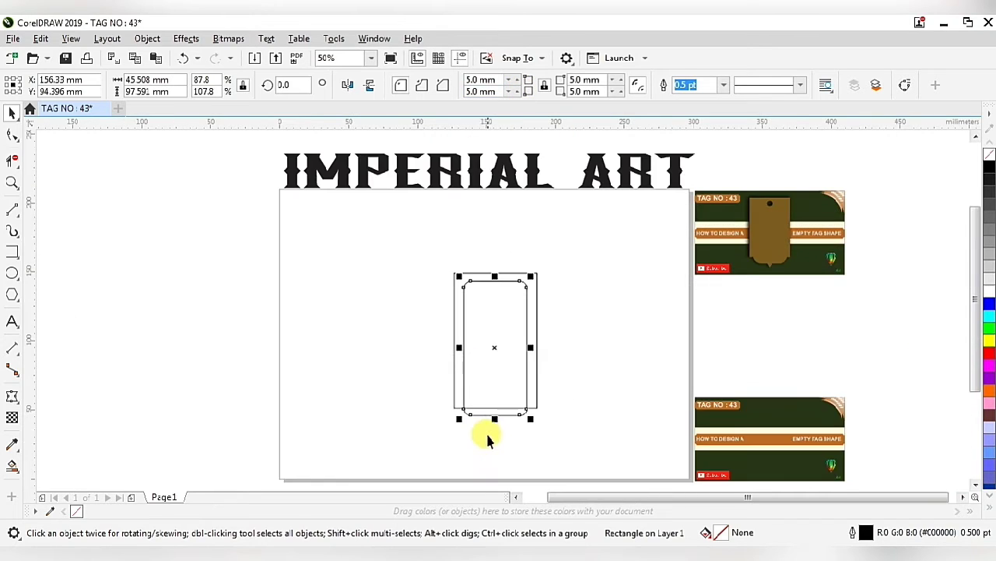
Shift the rounded rectangle slightly further down, to a centre Y of about 92 mm.
scroll(506, 428, "up", 2)
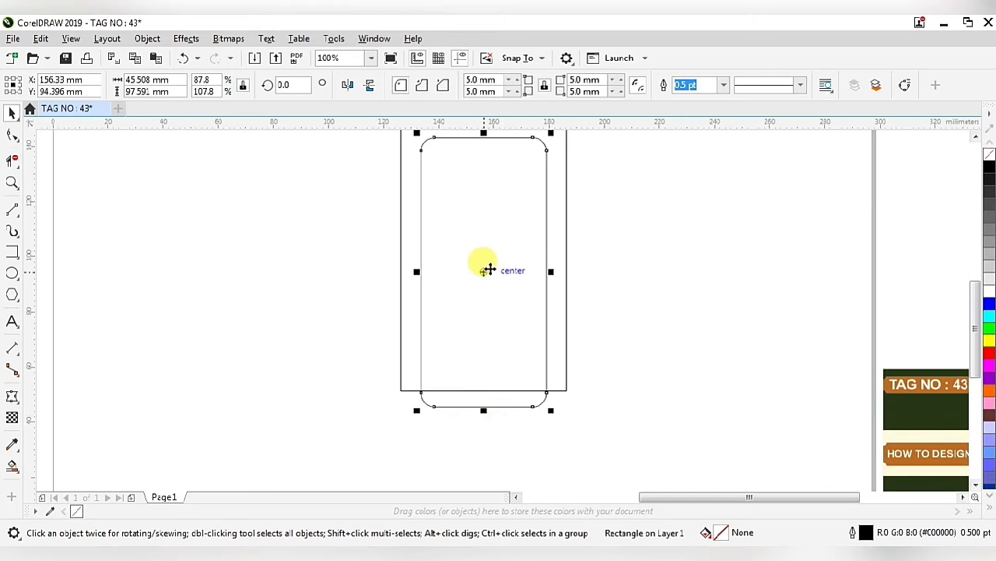
left_click(482, 299)
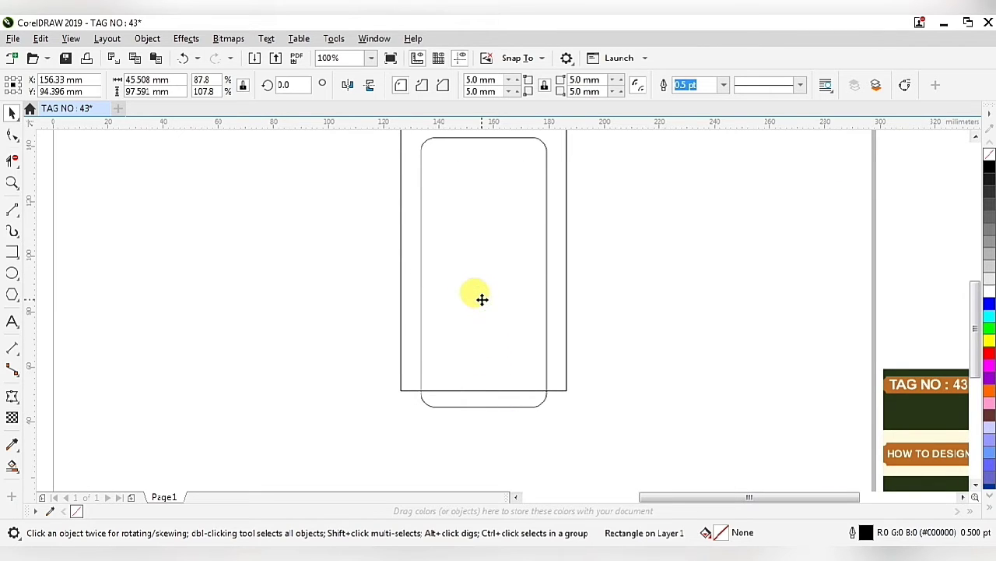
left_click_drag(482, 299, 483, 306)
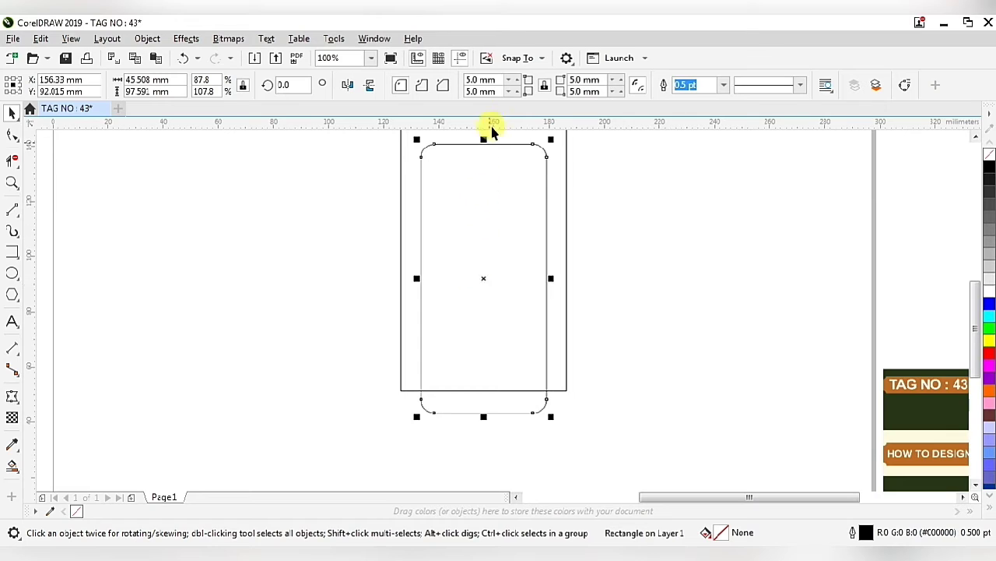
Increase the inner rectangle's corner radius to 8.0 mm on all corners and deselect it.
left_click(516, 91)
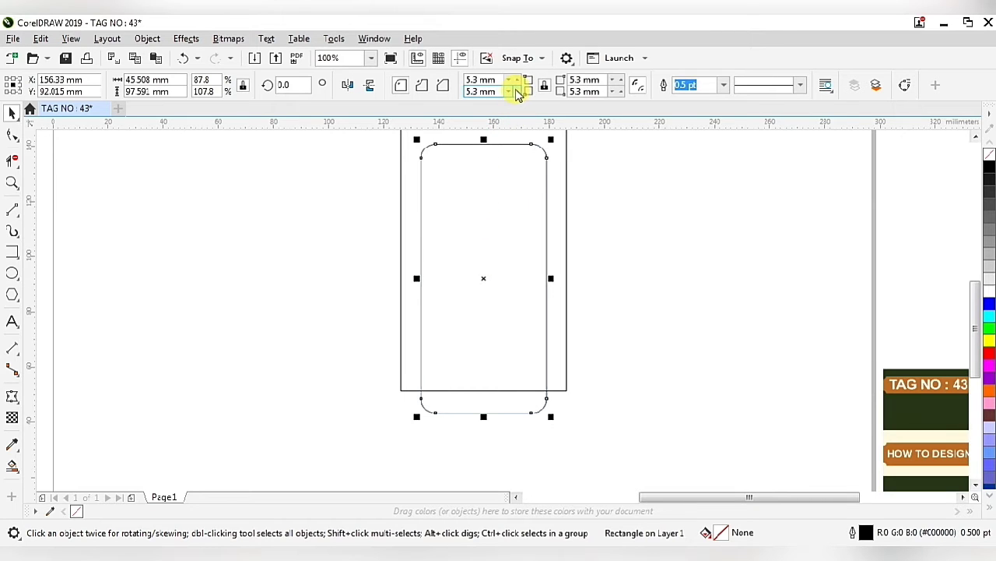
left_click(515, 90)
left_click(516, 91)
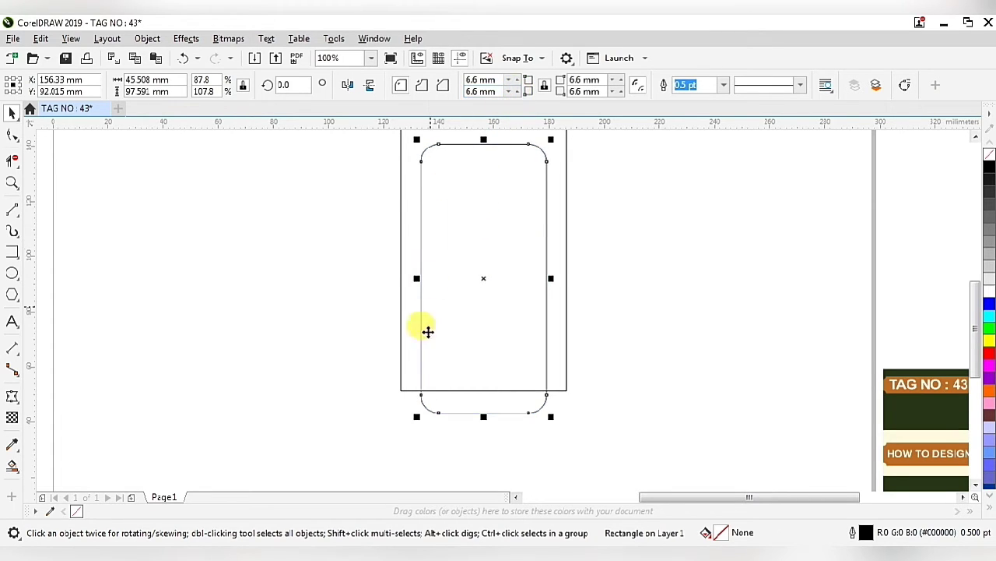
scroll(449, 409, "down", 1)
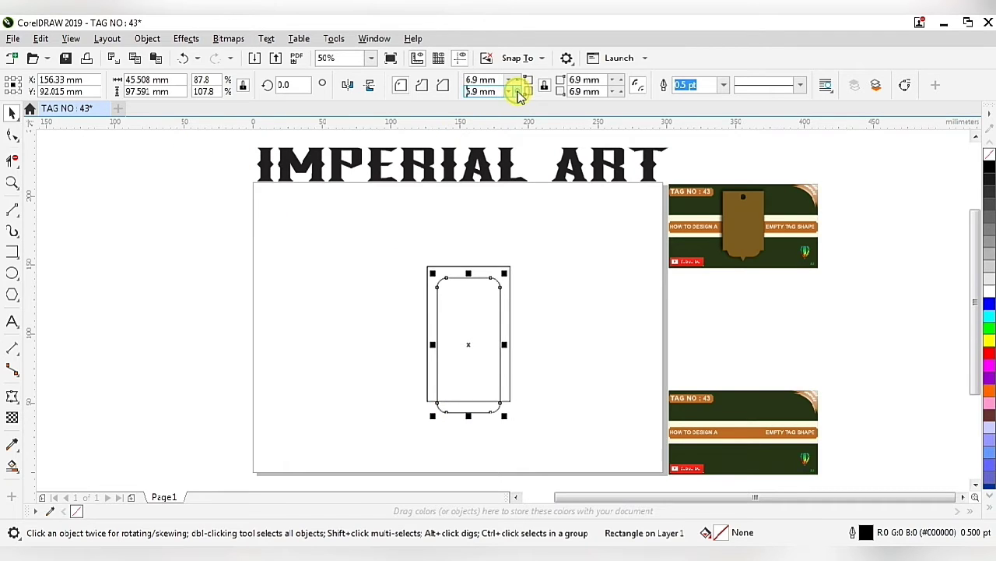
left_click(510, 86)
scroll(480, 420, "up", 1)
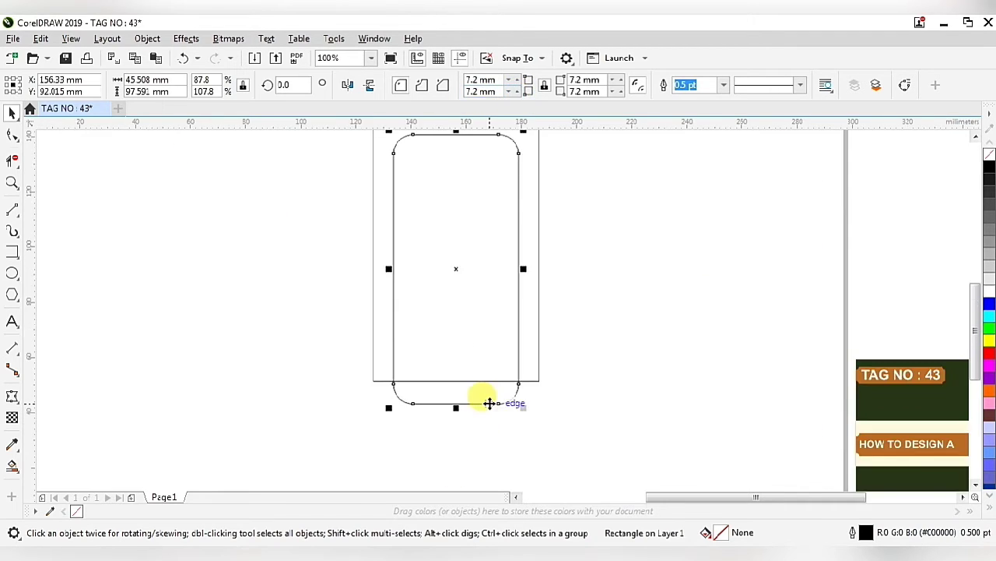
scroll(488, 403, "up", 1)
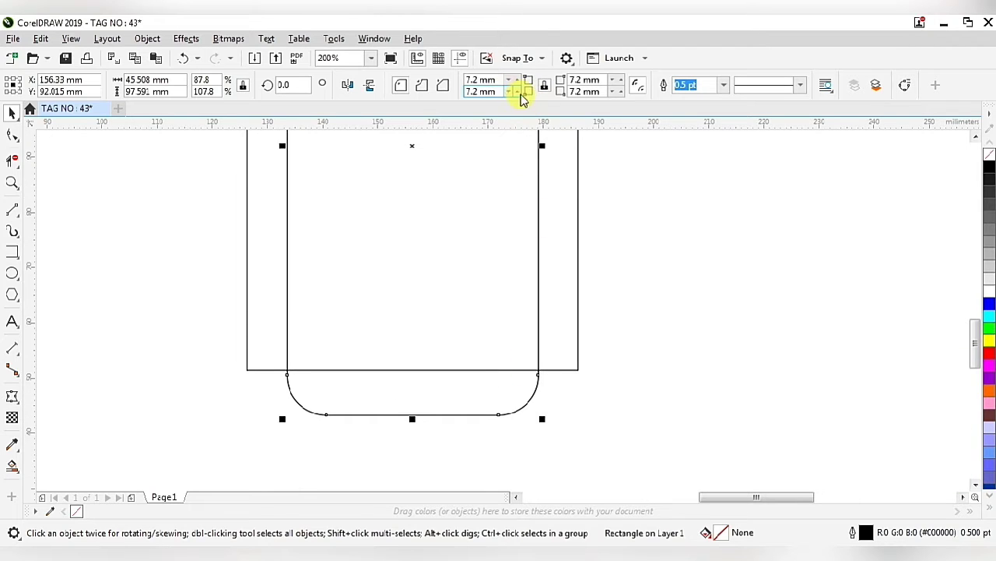
left_click(516, 92)
left_click(517, 92)
left_click(516, 92)
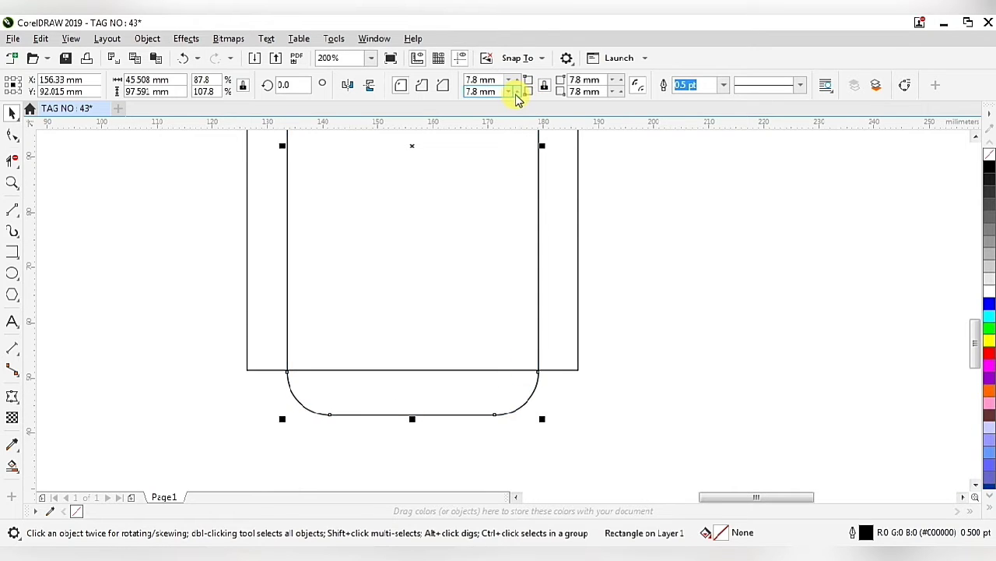
left_click(516, 92)
left_click(516, 92)
left_click(516, 92)
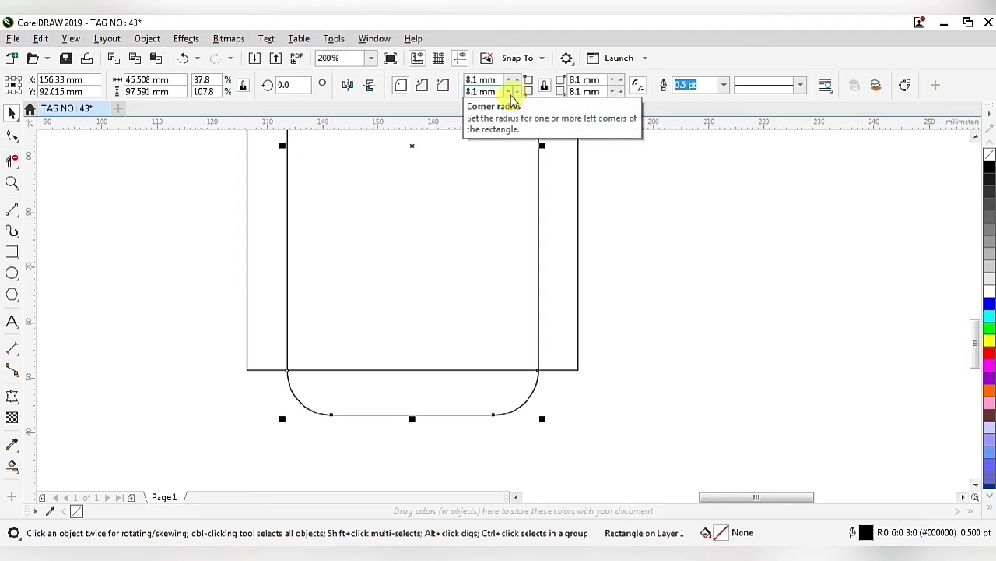
left_click(509, 92)
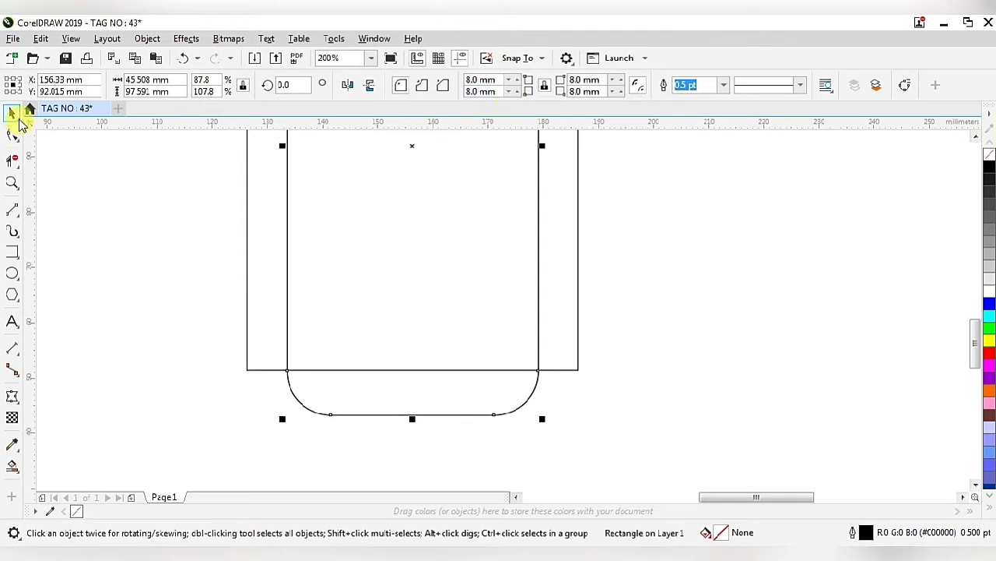
left_click(446, 420)
Draw a polygon in the empty area left of the rectangles and set it to 4 sides, forming a diamond about 38 mm wide.
scroll(445, 421, "down", 3)
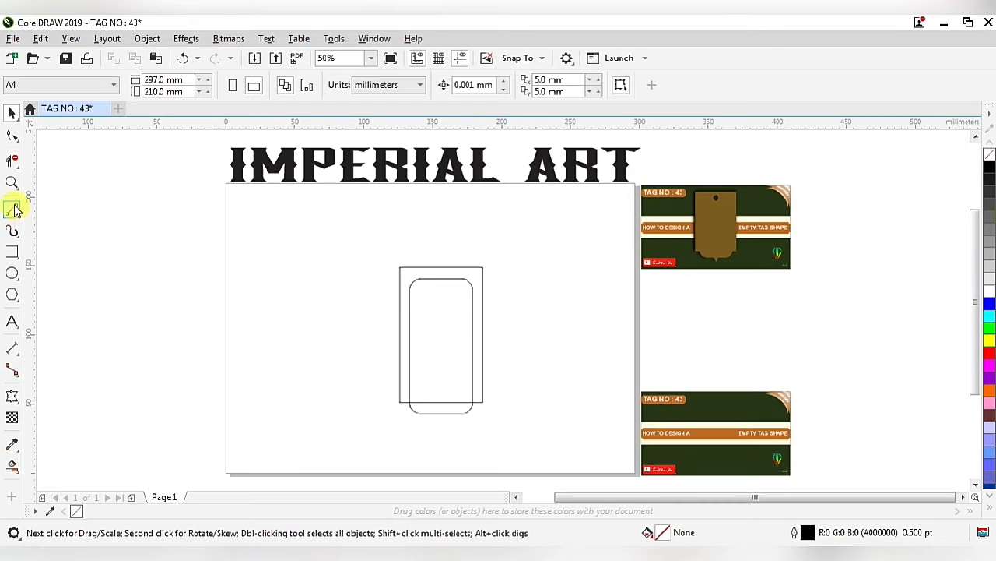
left_click(13, 300)
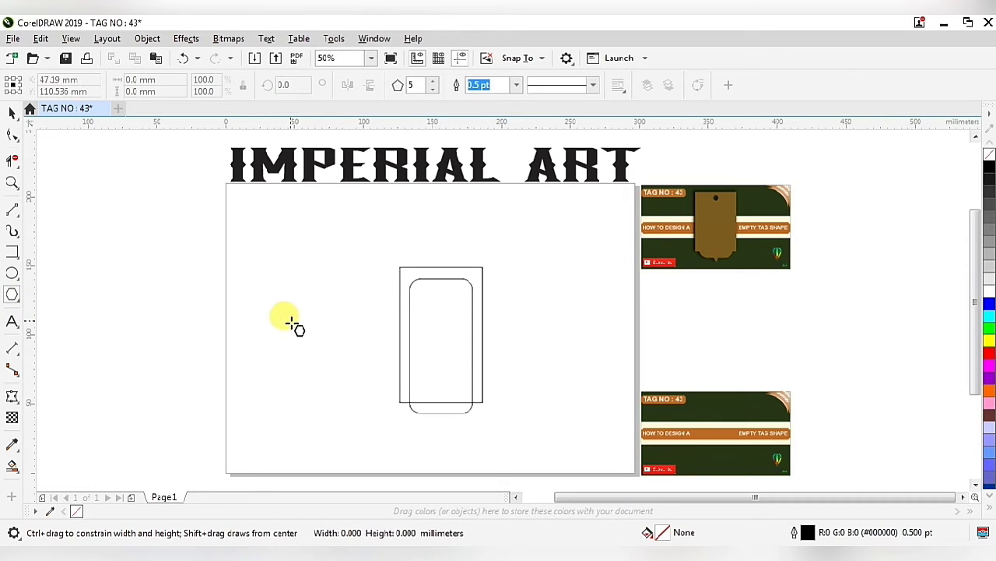
left_click_drag(290, 323, 319, 345)
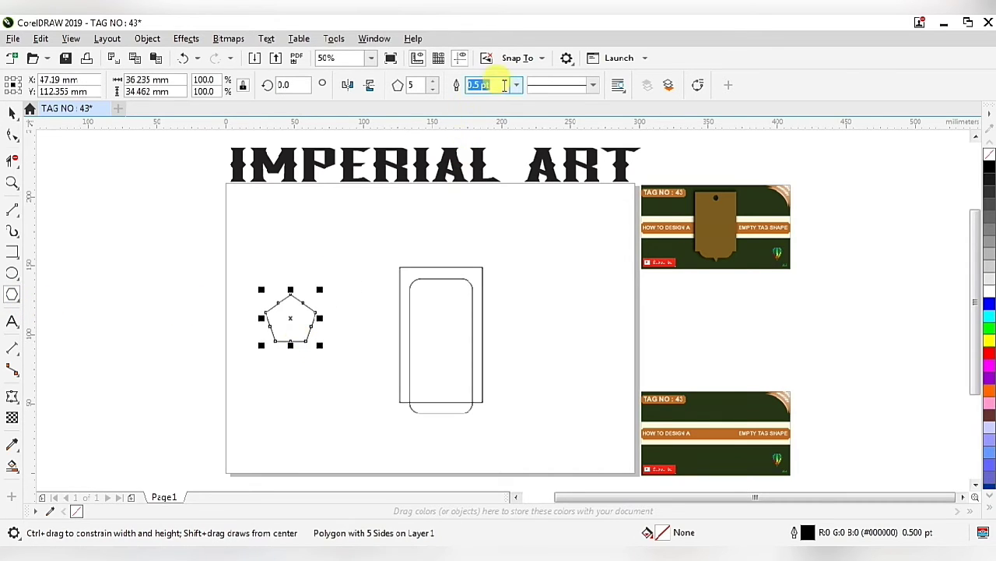
left_click(429, 90)
left_click(429, 89)
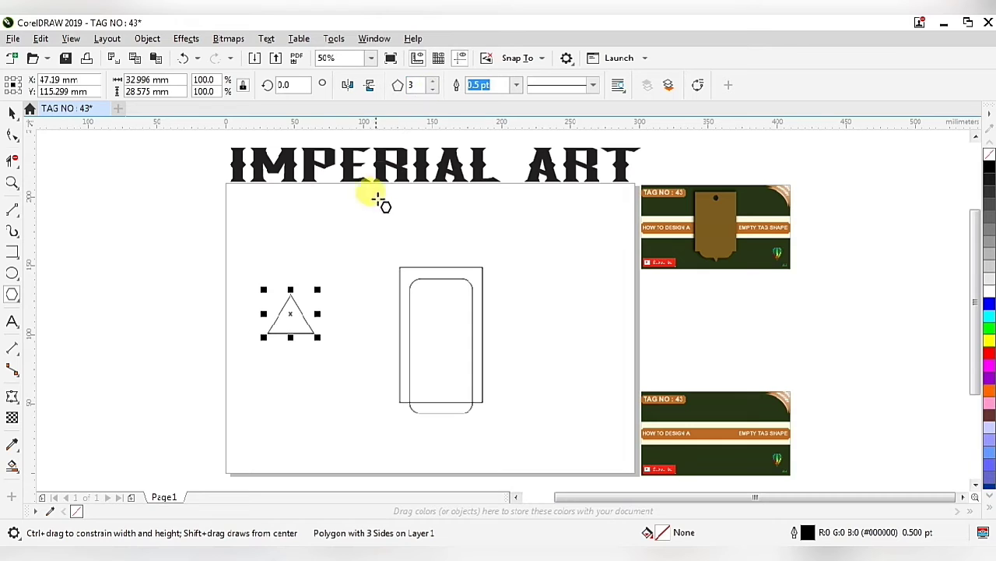
left_click(429, 81)
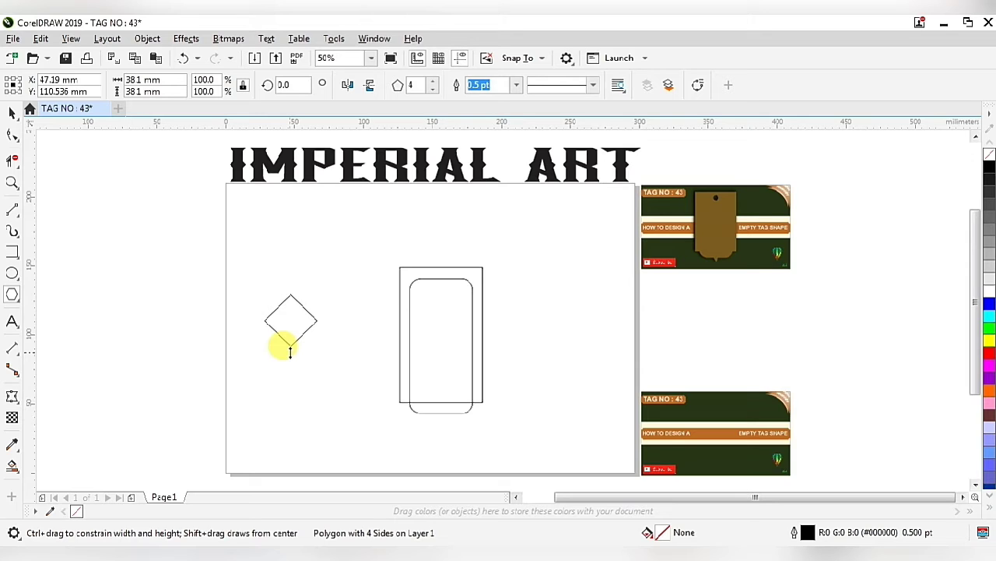
Stretch the diamond to about 26 mm wide and 114 mm high, and centre it on the rounded rectangle so its tip projects below.
left_click_drag(289, 351, 291, 455)
left_click_drag(320, 373, 441, 347)
scroll(448, 424, "up", 1)
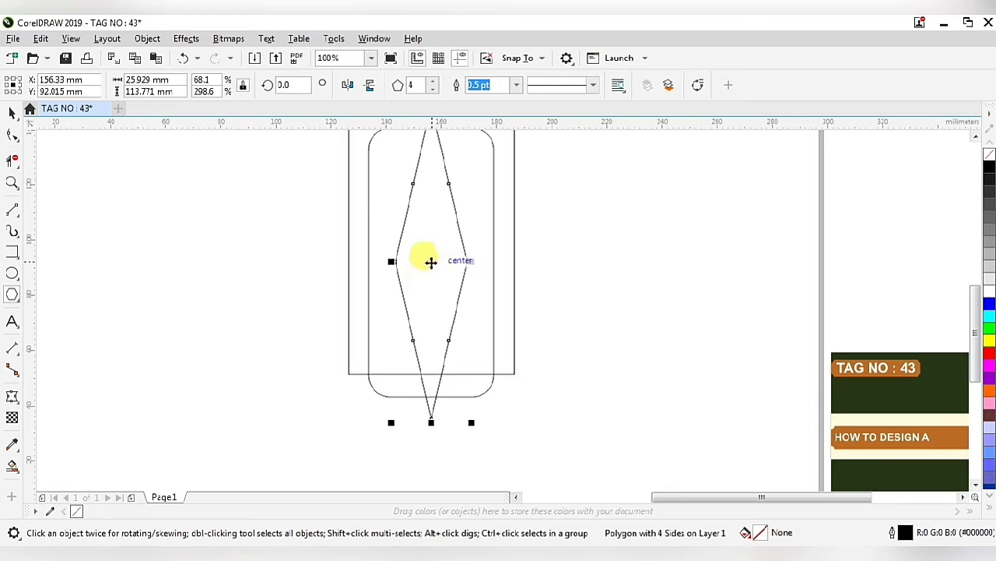
left_click_drag(430, 262, 430, 260)
left_click_drag(430, 260, 433, 270)
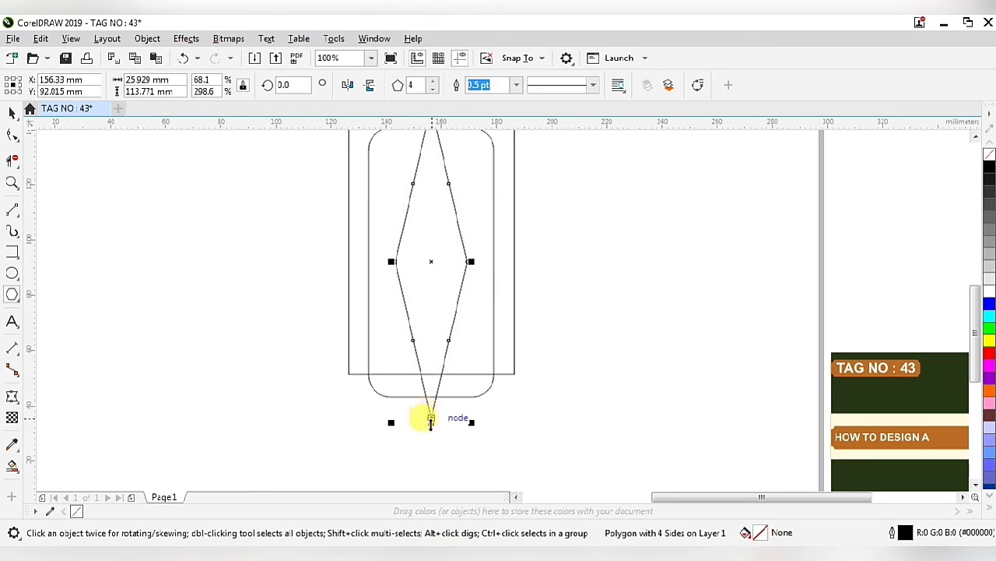
Stretch the diamond to about 32 mm wide and 116 mm high and deselect it.
left_click_drag(430, 418, 430, 429)
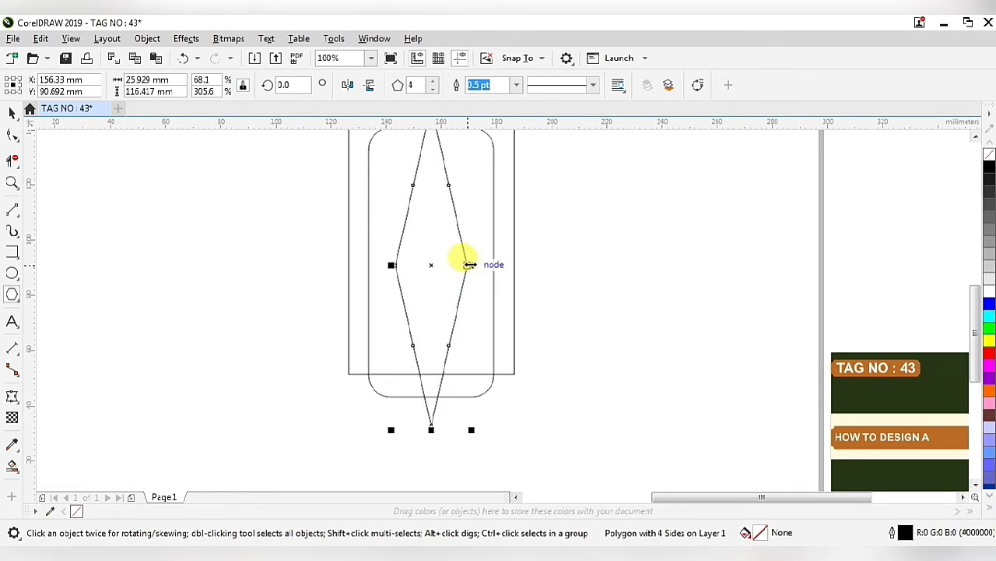
left_click_drag(463, 263, 477, 264)
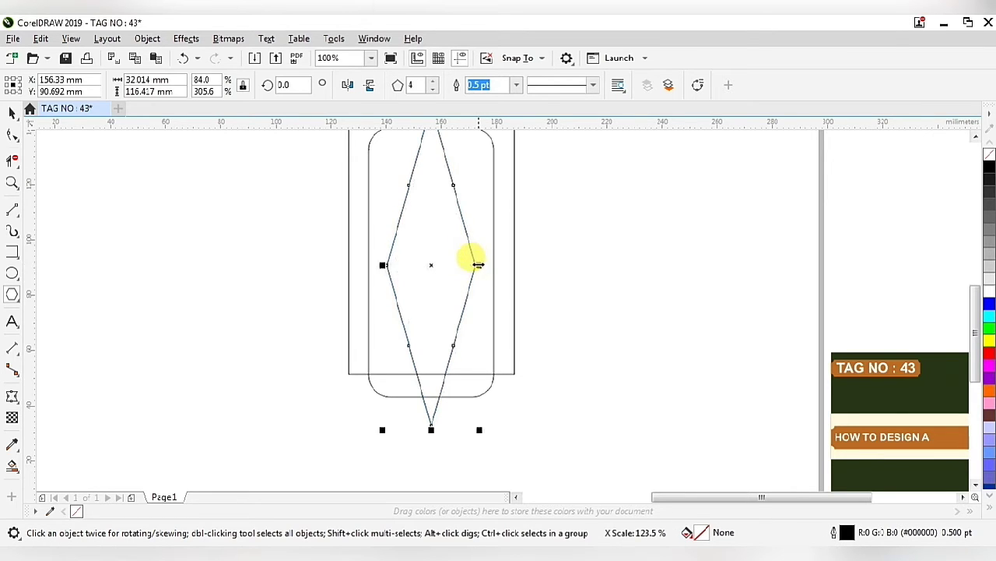
left_click(10, 112)
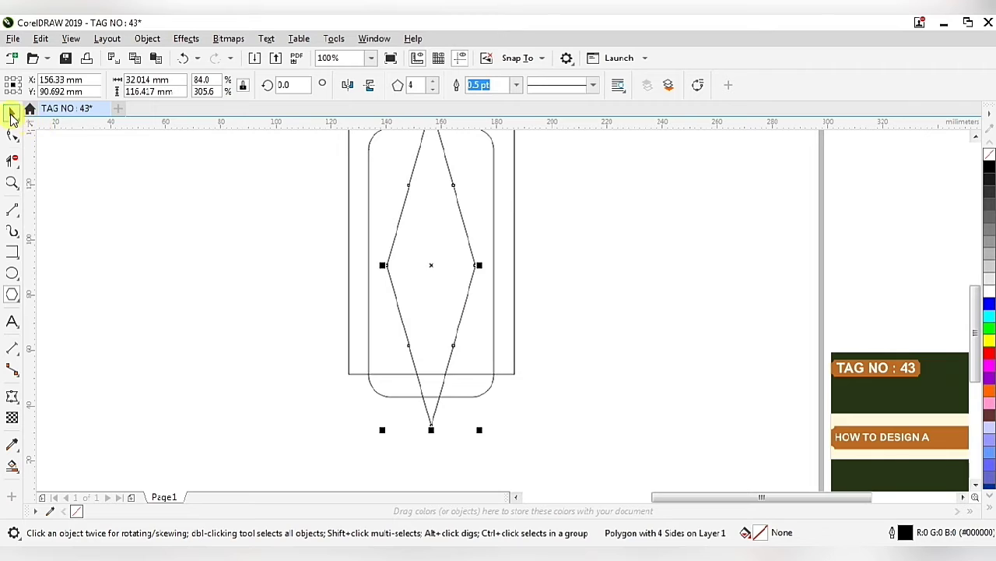
left_click(151, 265)
scroll(386, 436, "down", 2)
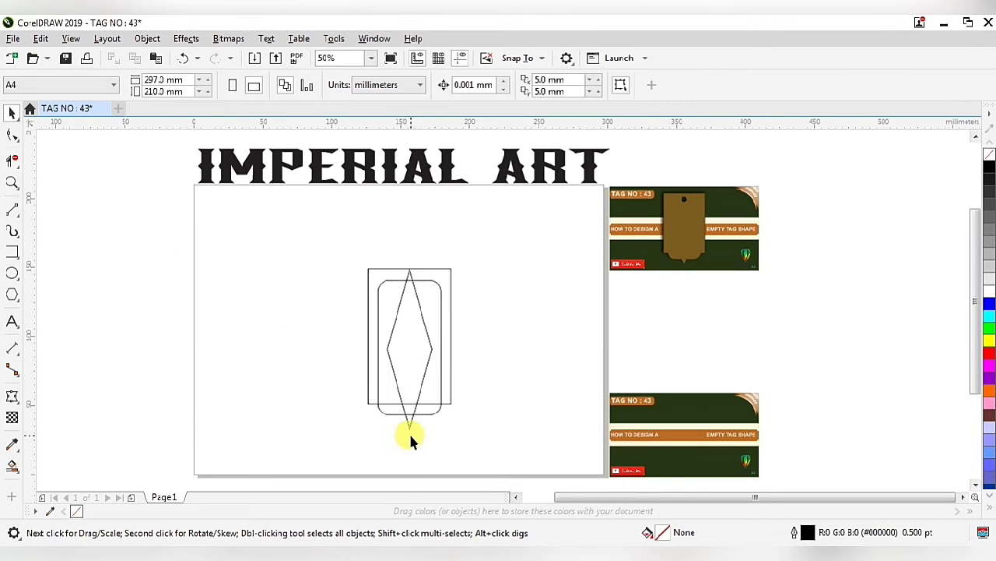
Shorten the diamond to about 111 mm high by bringing its lower tip closer to the rounded rectangle, and deselect it.
scroll(410, 428, "up", 2)
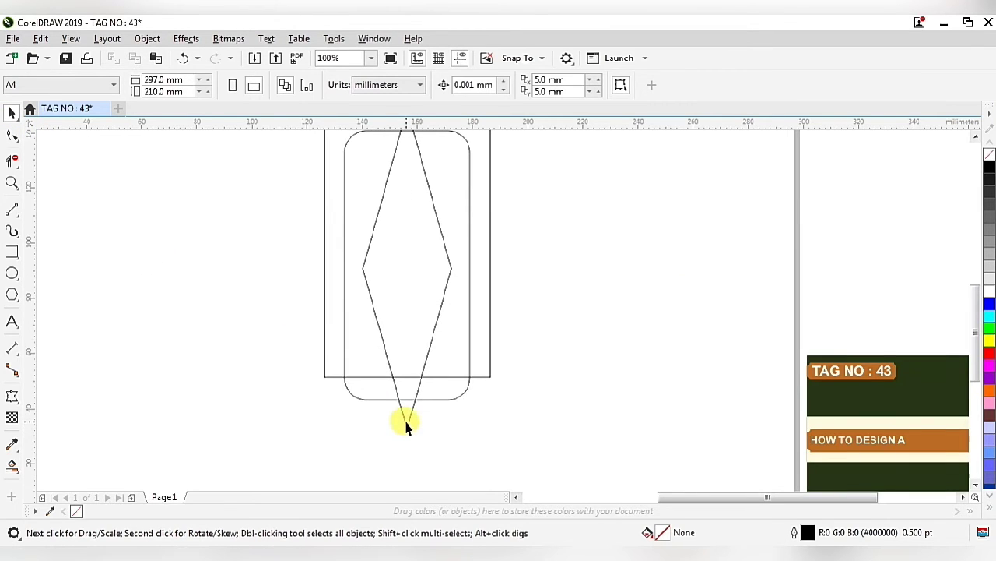
left_click(406, 425)
scroll(409, 436, "up", 2)
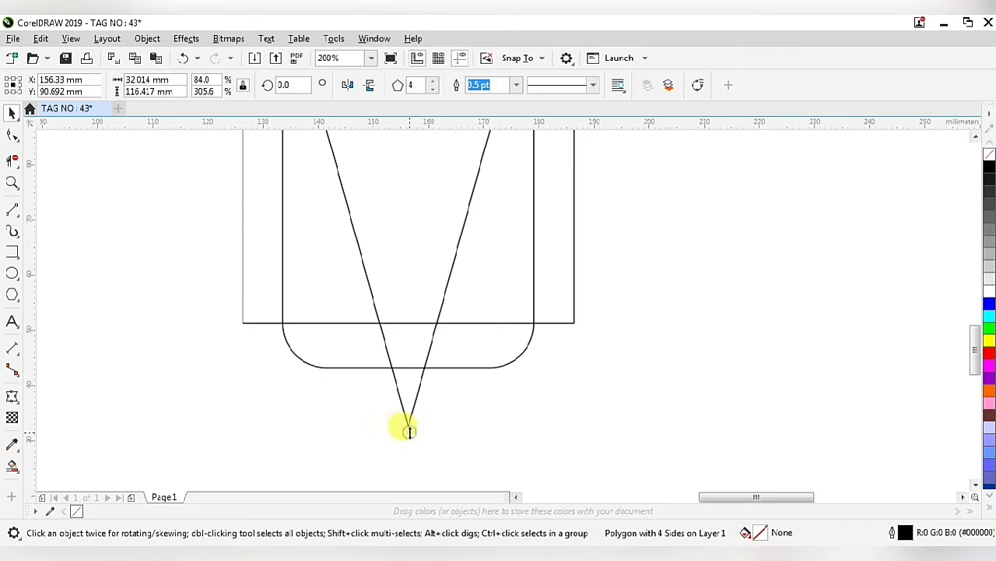
left_click_drag(410, 429, 408, 412)
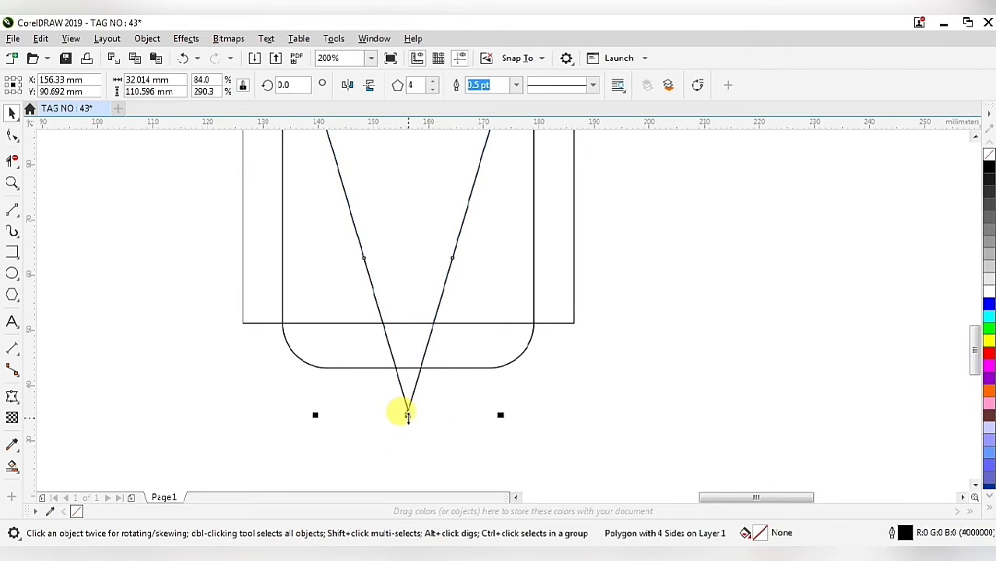
scroll(405, 420, "down", 2)
left_click(521, 378)
scroll(460, 351, "down", 2)
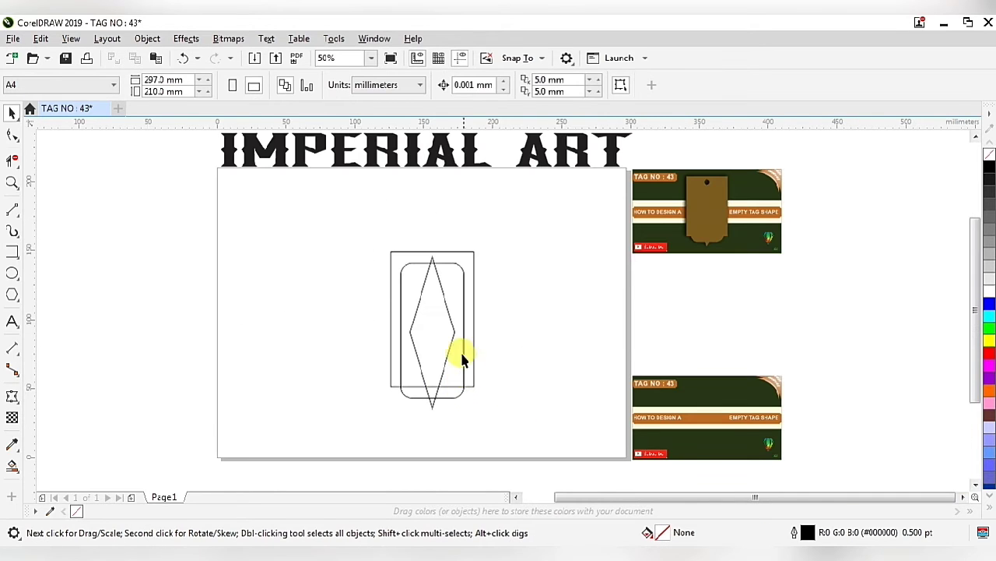
Delete the diamond and rounded-rectangle segments inside the large rectangle with the Virtual Segment Delete tool.
left_click(12, 164)
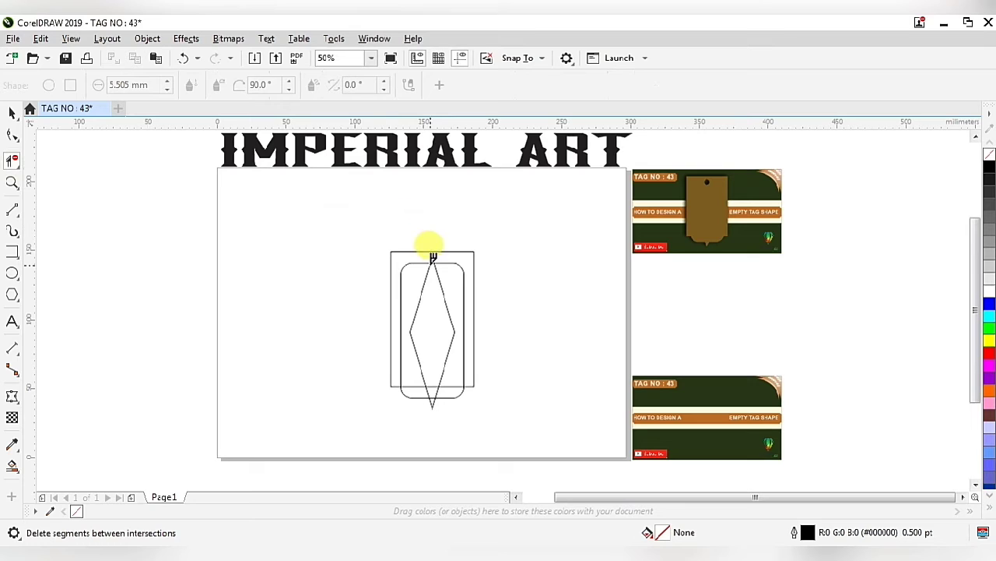
left_click(430, 262)
left_click(435, 261)
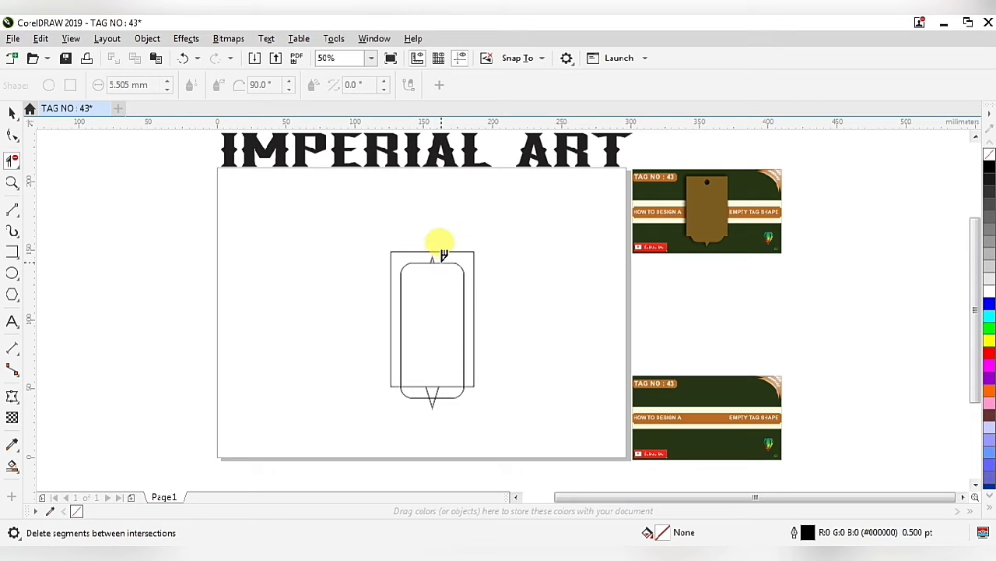
left_click(441, 263)
left_click(430, 263)
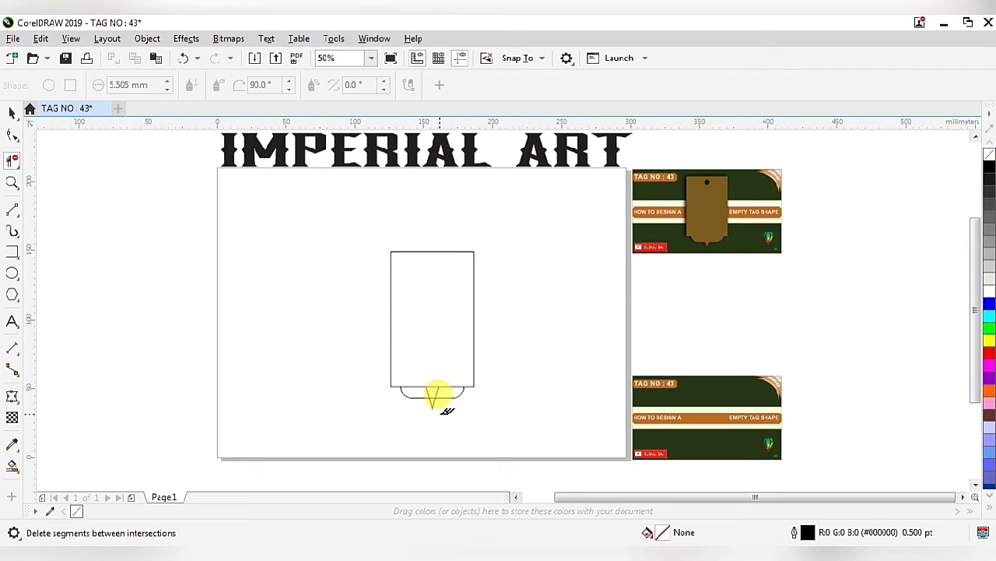
Delete the large rectangle's bottom-edge segments and the diamond segments that lie inside the rounded lower section.
scroll(432, 397, "up", 5)
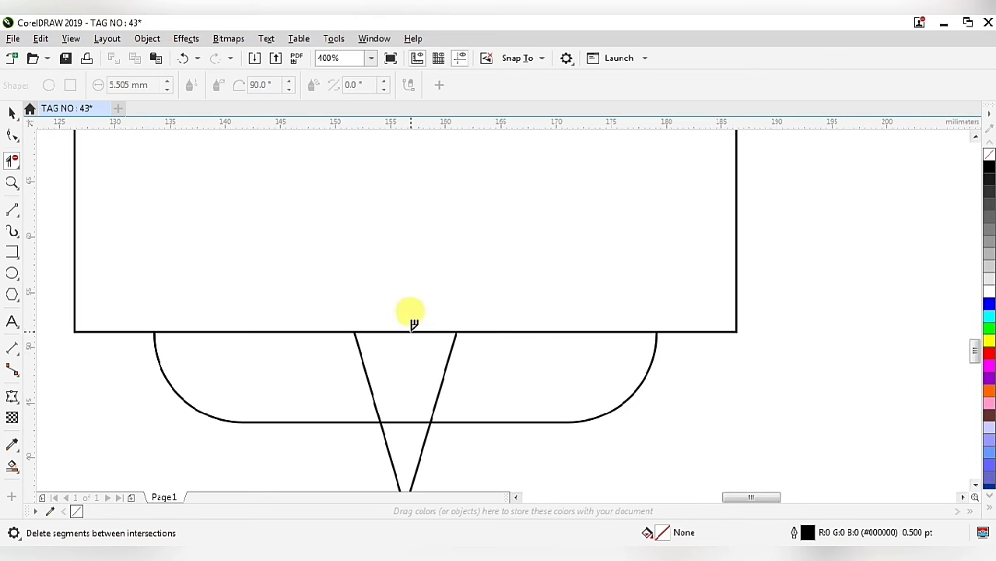
left_click(414, 331)
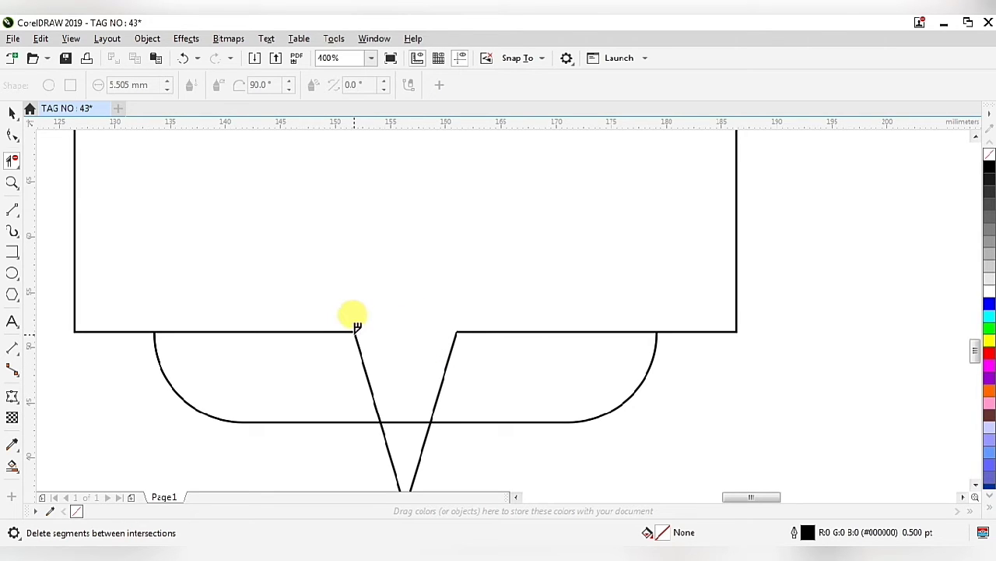
left_click(352, 330)
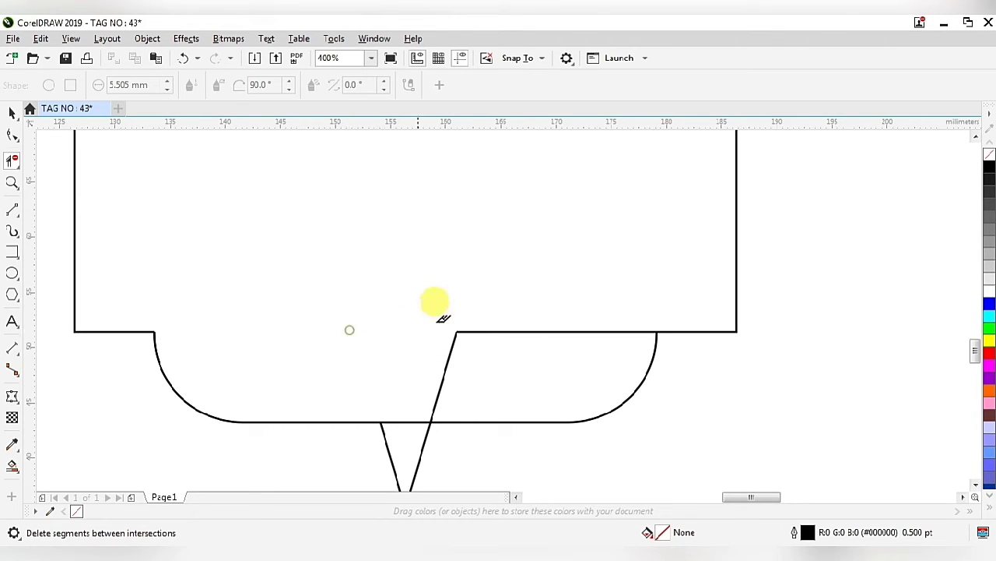
left_click(483, 327)
left_click(456, 336)
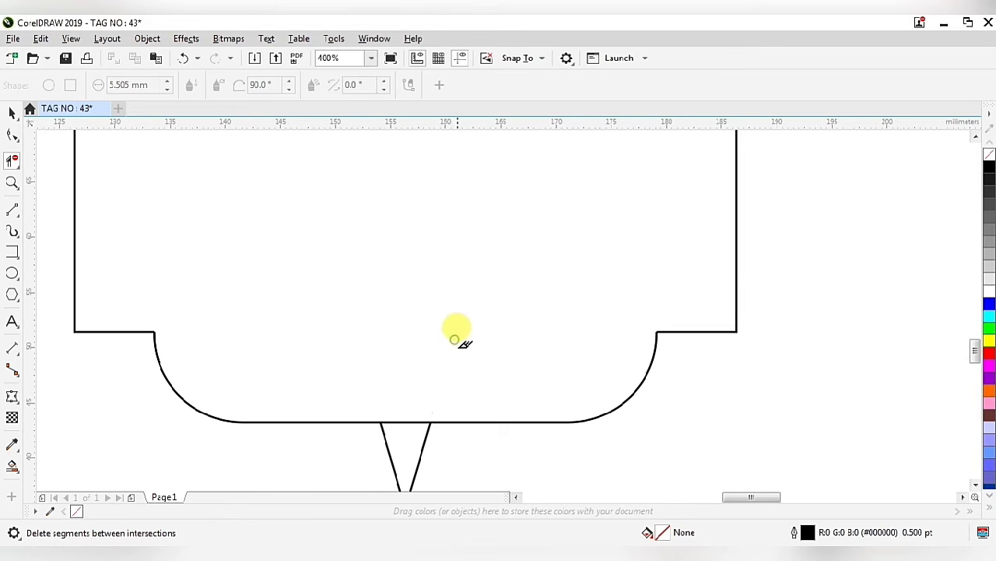
Delete the short segment across the pointed tip so the tag becomes one continuous outline.
scroll(458, 375, "down", 1)
scroll(428, 393, "up", 1)
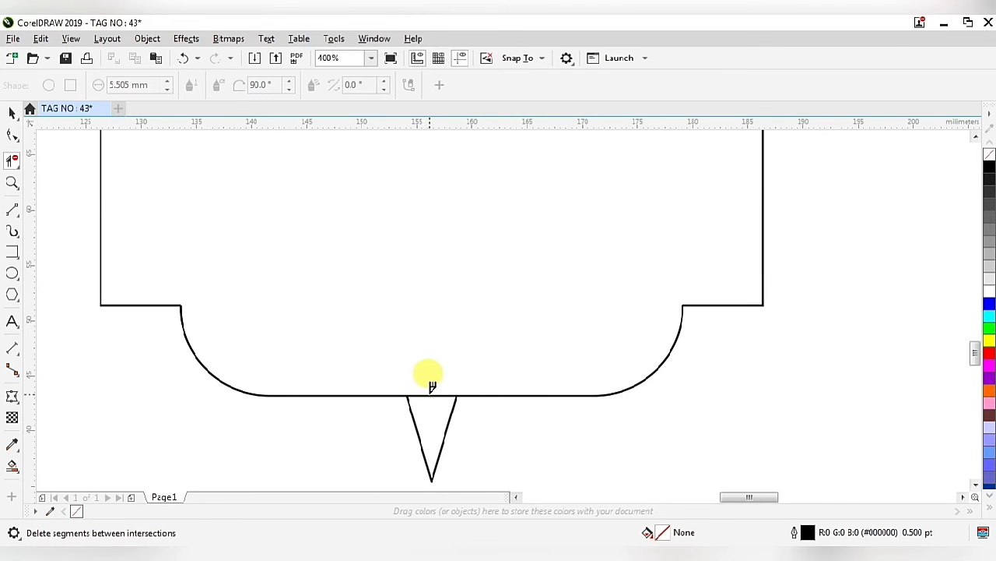
scroll(435, 401, "down", 2)
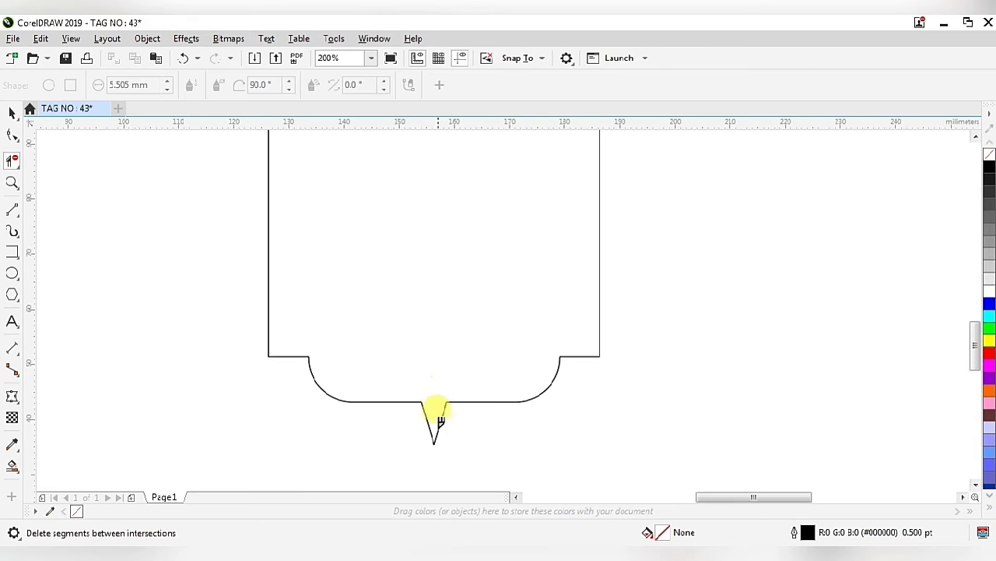
left_click(12, 112)
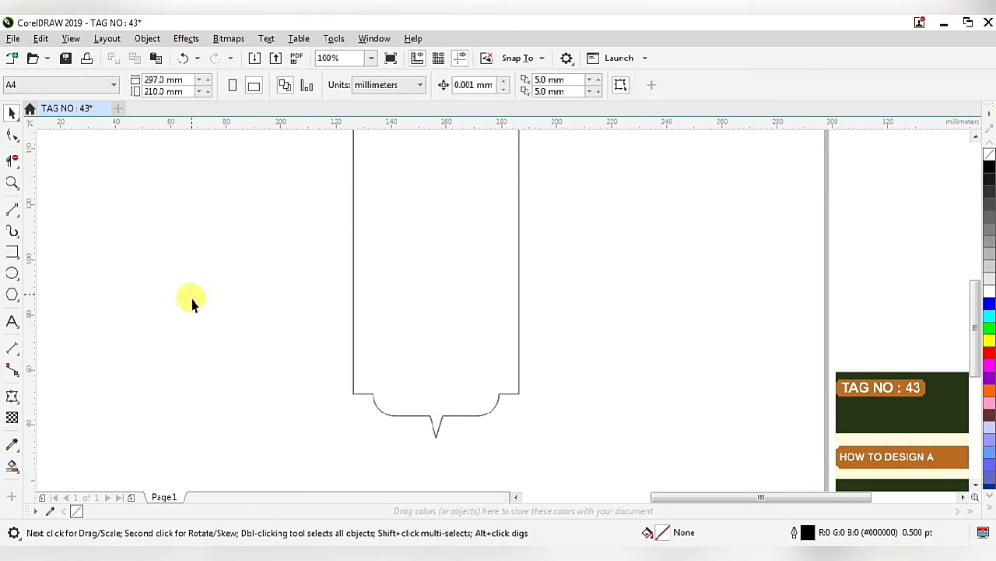
scroll(312, 414, "down", 1)
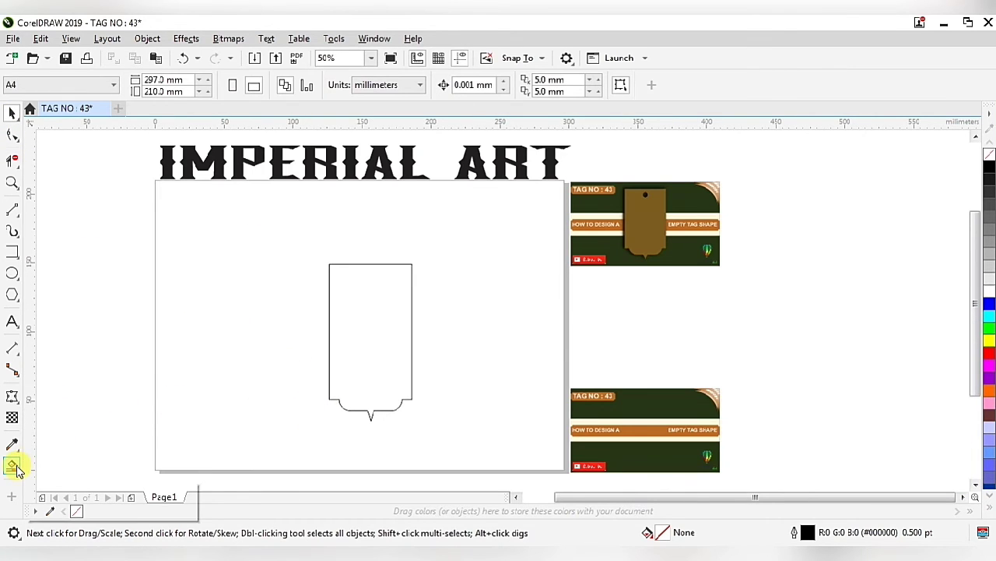
Draw a circle about 8.5 mm in diameter and centre it horizontally near the tag's upper edge as the hole.
left_click(11, 276)
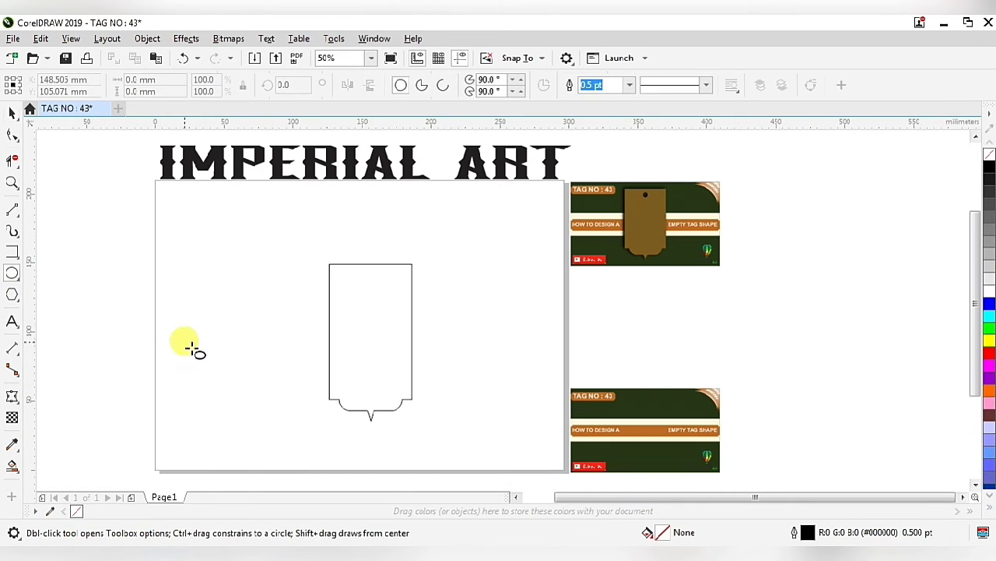
left_click_drag(210, 354, 371, 331)
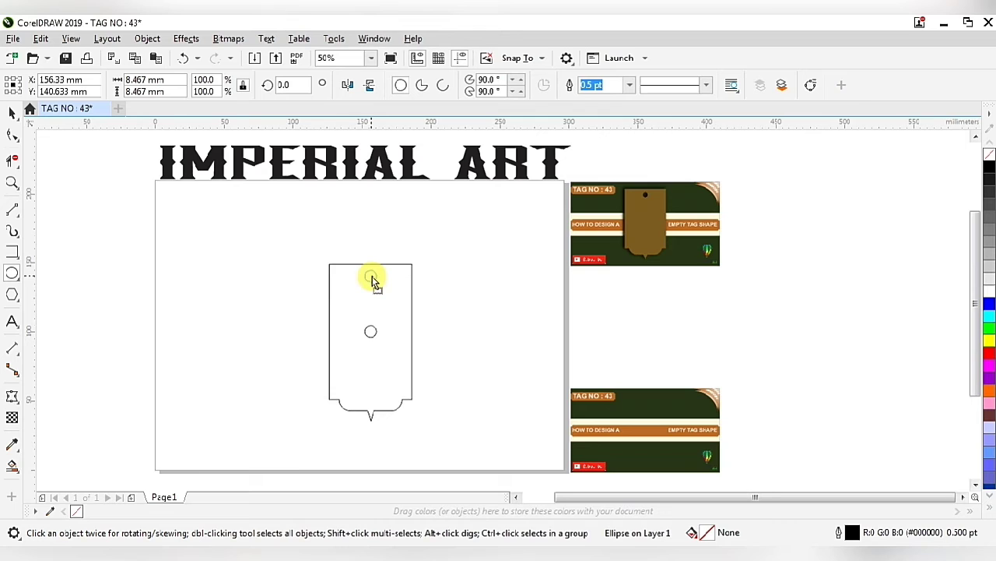
left_click_drag(371, 277, 371, 276)
left_click(258, 282)
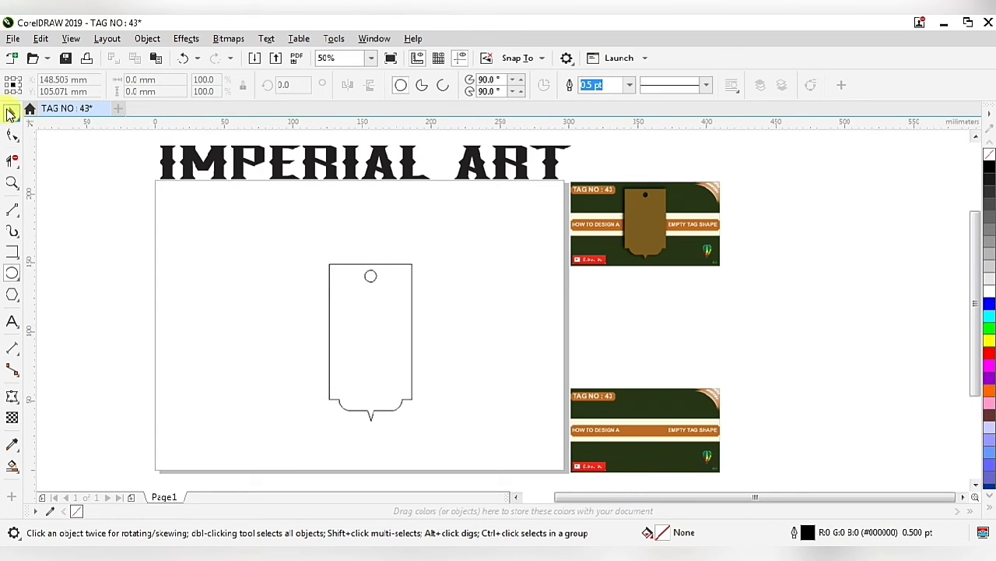
Shrink the hole circle to about 6.6 mm in diameter around its centre and deselect it.
left_click(10, 113)
mouse_move(338, 247)
left_mouse_down()
mouse_move(414, 312)
mouse_move(393, 286)
left_mouse_up()
scroll(372, 281, "up", 2)
scroll(390, 299, "down", 2)
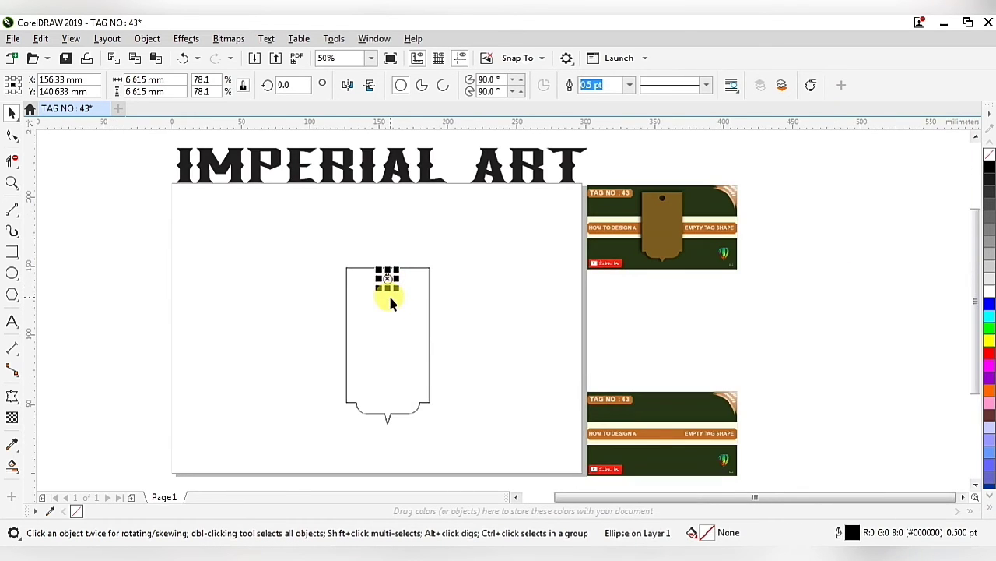
left_click(267, 309)
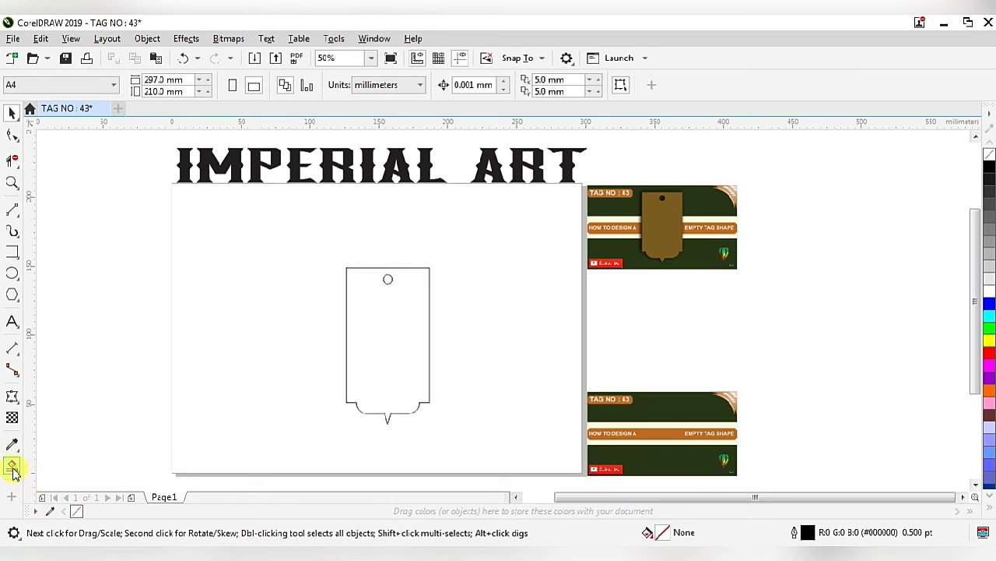
Smart-fill the tag area around the hole and colour it with the brown #7B5C1F sampled from the finished tag.
left_click(50, 510)
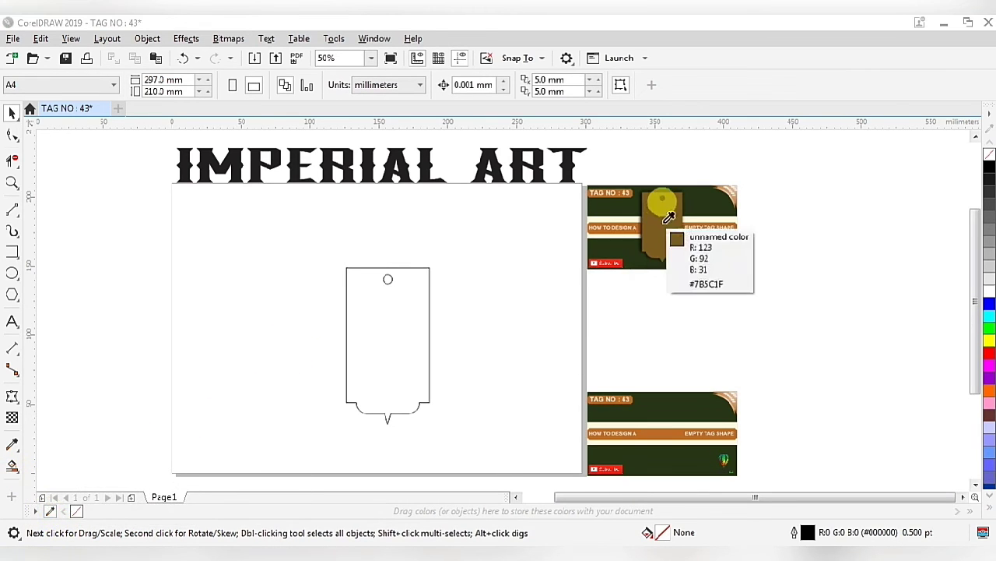
left_click(668, 217)
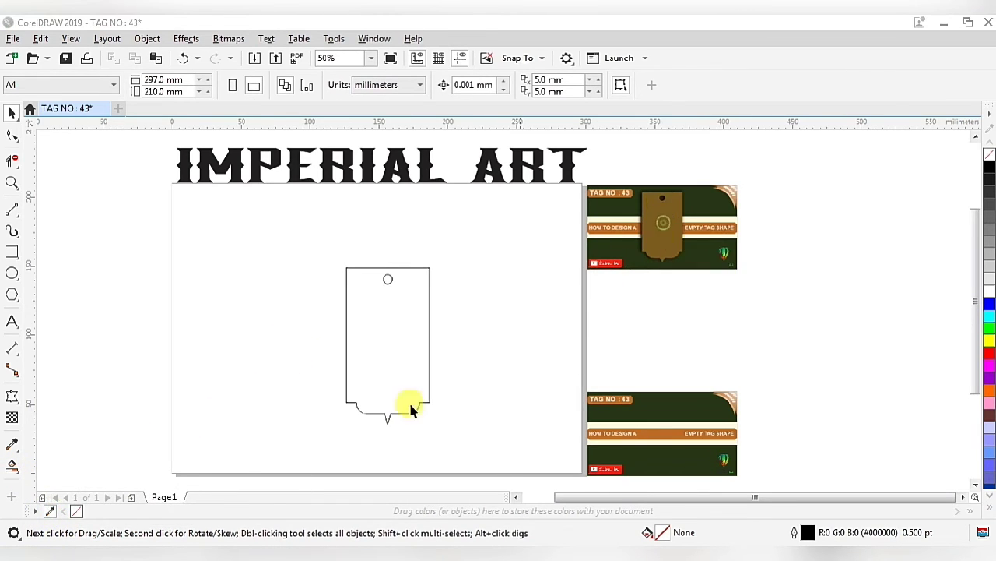
left_click(13, 471)
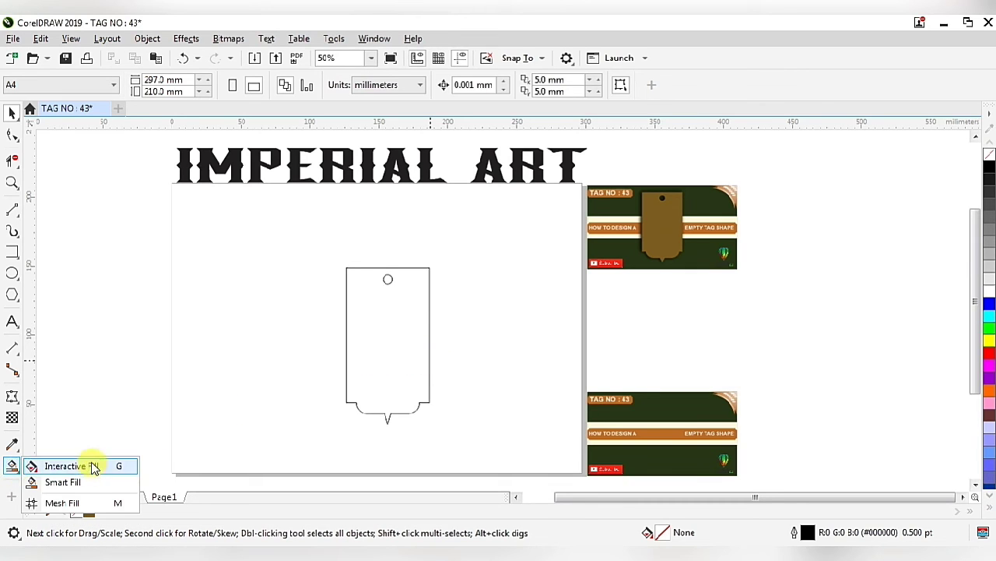
left_click(64, 481)
left_click(358, 355)
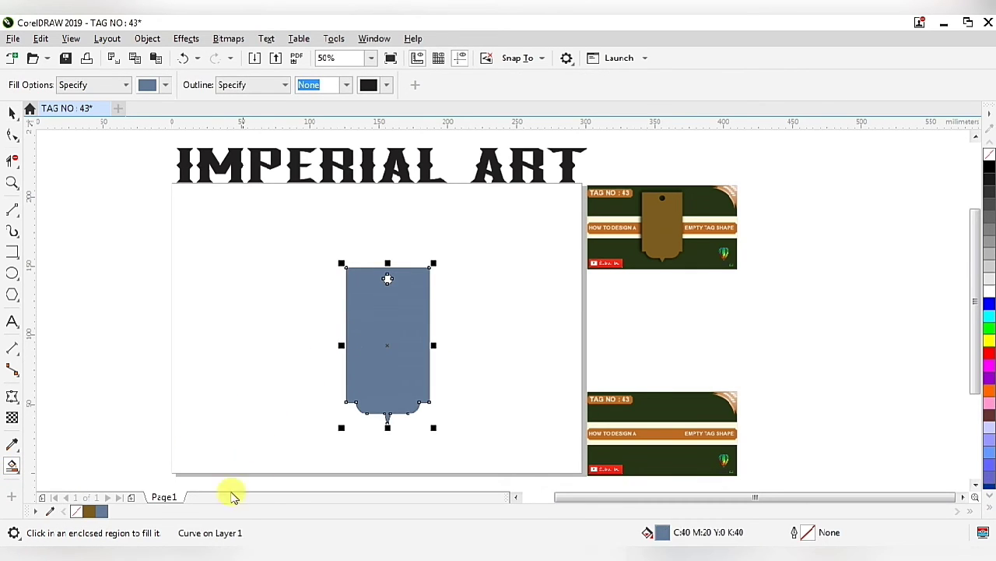
left_click(89, 510)
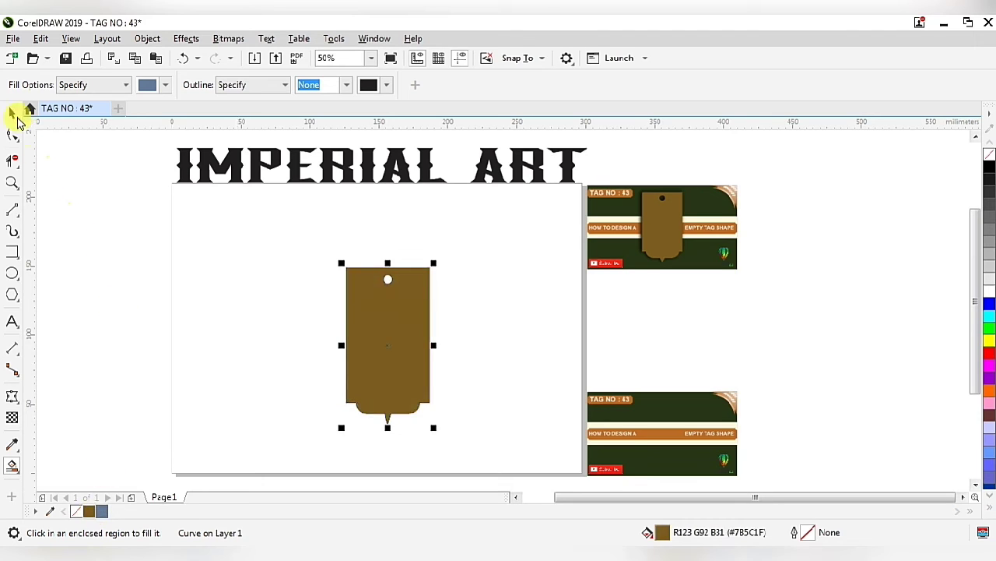
Select all the tag's objects together and remove their outlines.
left_click(13, 112)
left_click(143, 262)
left_click_drag(330, 236, 467, 450)
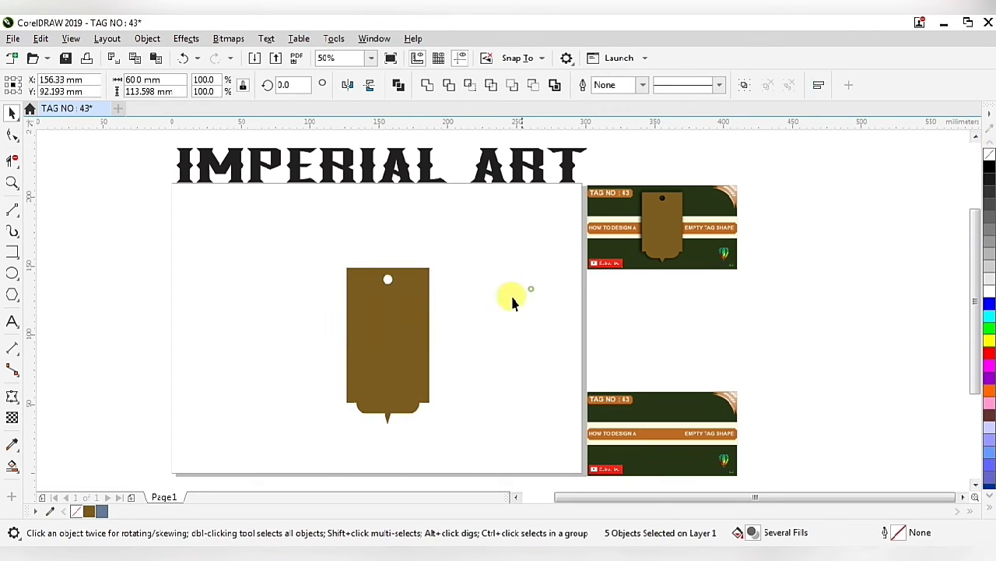
Scale the brown tag down to about 31 by 58 mm and move it near the page's right edge.
left_click(371, 354)
left_click_drag(438, 432, 411, 383)
left_click_drag(385, 345, 545, 316)
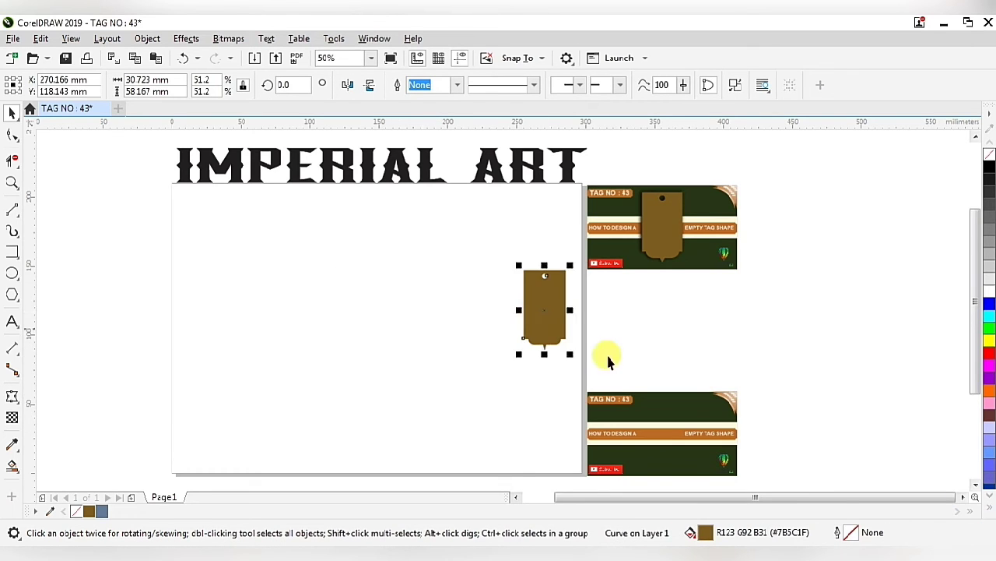
Move the banner group without a tag to the middle of the page, centred at about X 148, Y 114 mm, and deselect it.
left_click_drag(556, 374, 769, 486)
left_click_drag(688, 413, 400, 289)
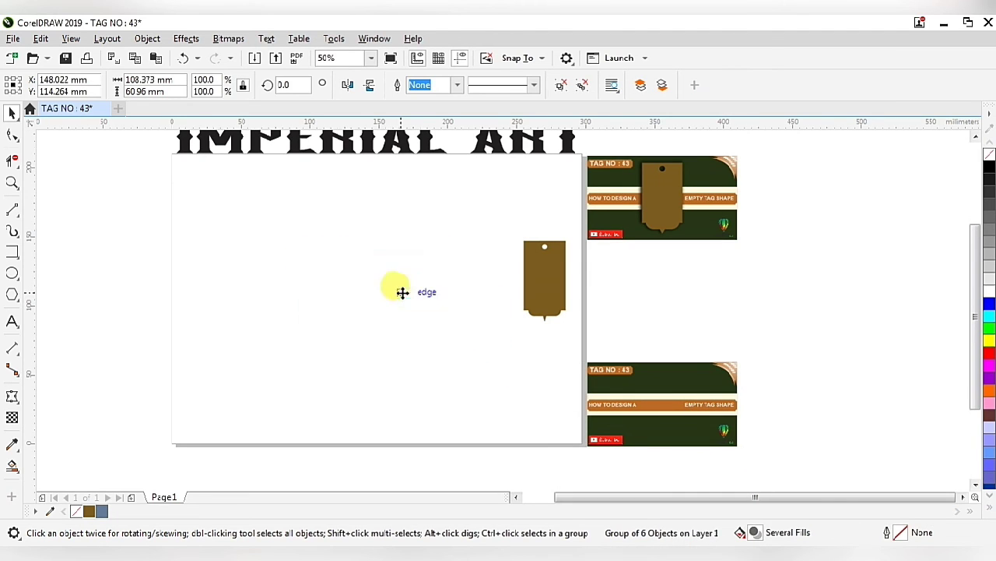
scroll(418, 392, "down", 2)
scroll(412, 354, "up", 2)
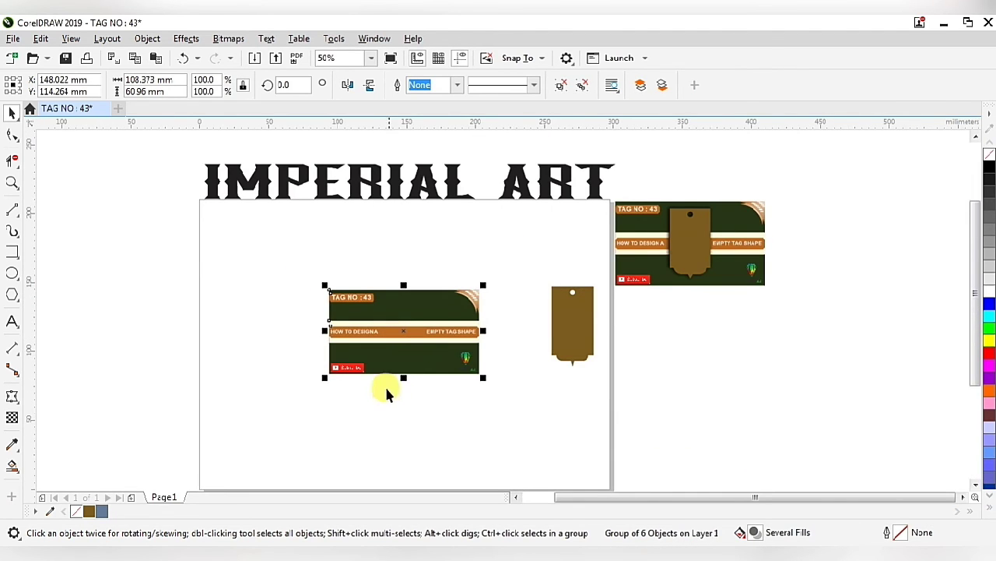
scroll(397, 358, "up", 1)
scroll(418, 371, "down", 1)
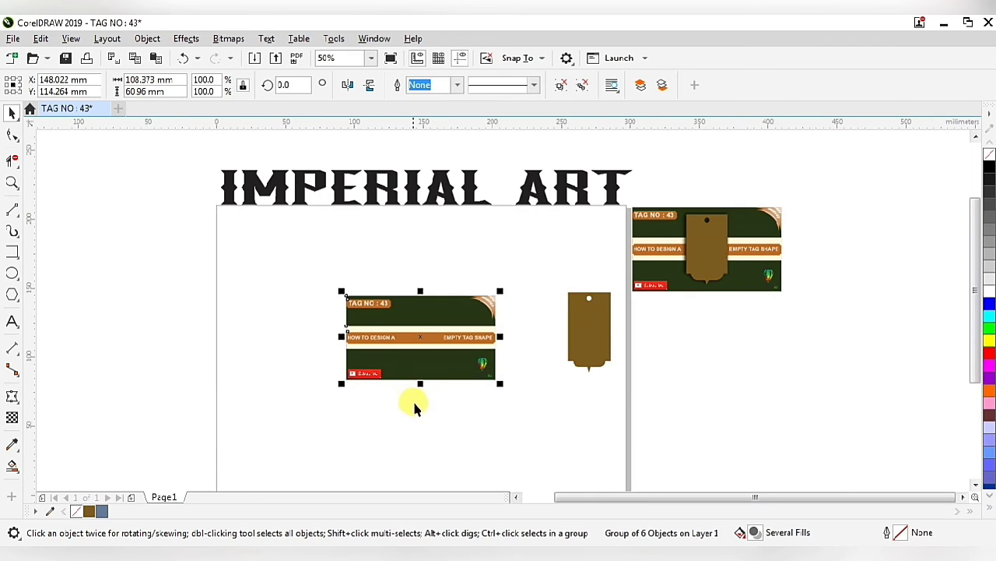
left_click(413, 403)
left_click(514, 427)
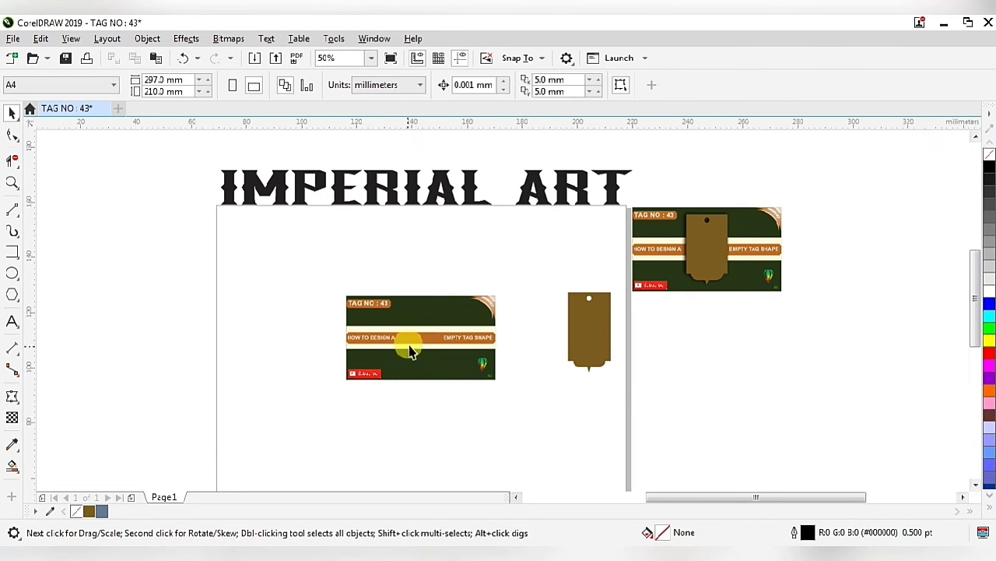
Place the brown tag over the middle of the banner, centred at about X 148, Y 112.5 mm, and scale it down to about 25 by 47 mm.
scroll(407, 345, "up", 1)
left_click(763, 316)
left_click_drag(771, 306, 434, 329)
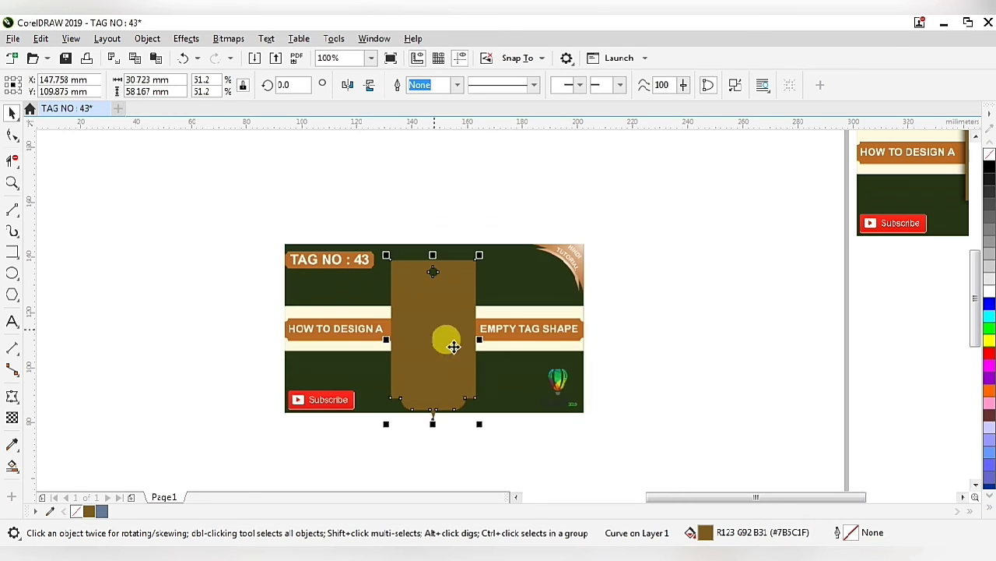
left_click_drag(482, 426, 472, 407)
scroll(429, 357, "up", 1)
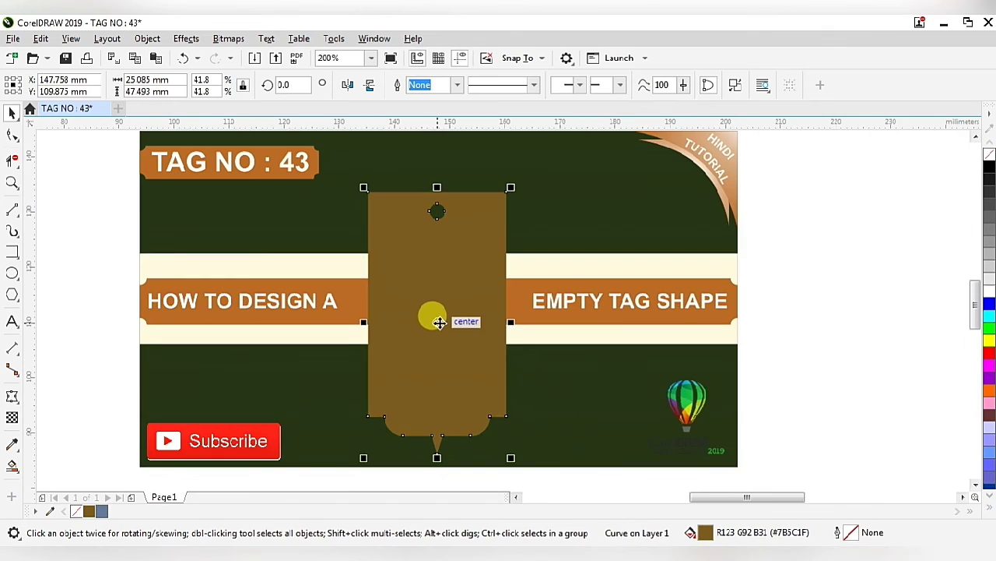
left_click_drag(437, 322, 437, 306)
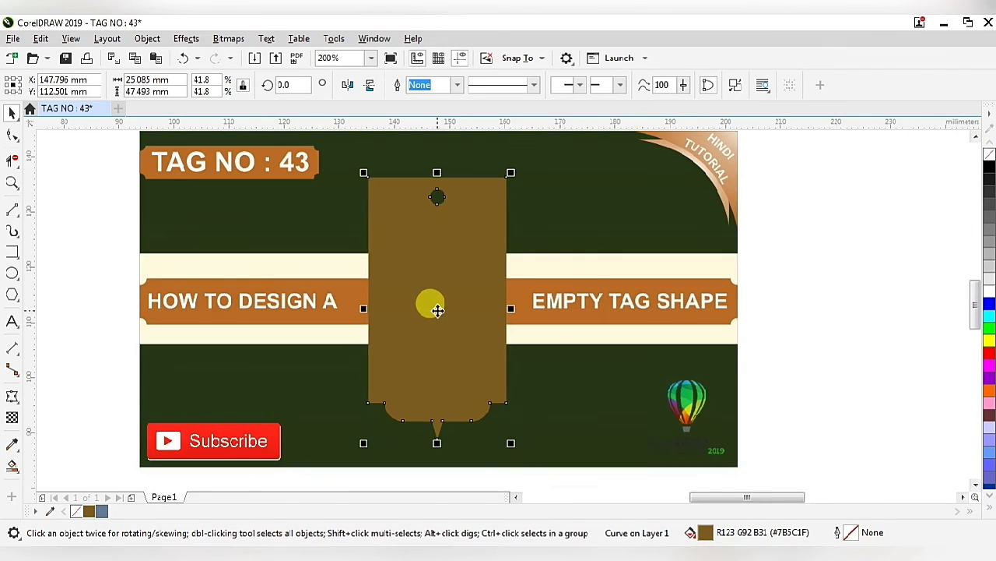
Enlarge the brown tag proportionally to about 27 by 51 mm on the banner and deselect it.
left_click_drag(514, 451, 542, 447)
scroll(523, 463, "down", 2)
scroll(516, 460, "up", 2)
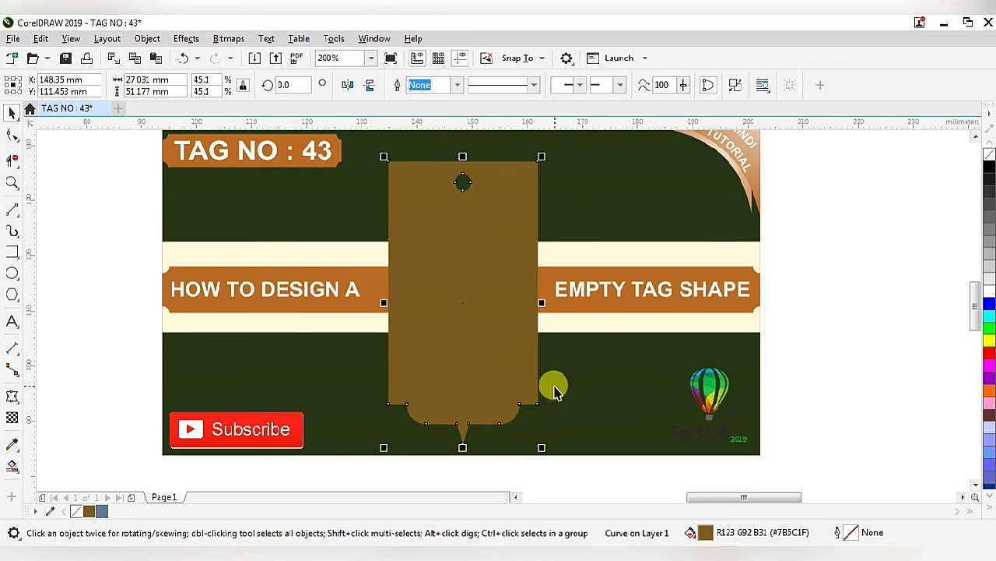
scroll(507, 396, "down", 1)
scroll(500, 397, "up", 1)
scroll(499, 445, "down", 1)
scroll(506, 406, "up", 1)
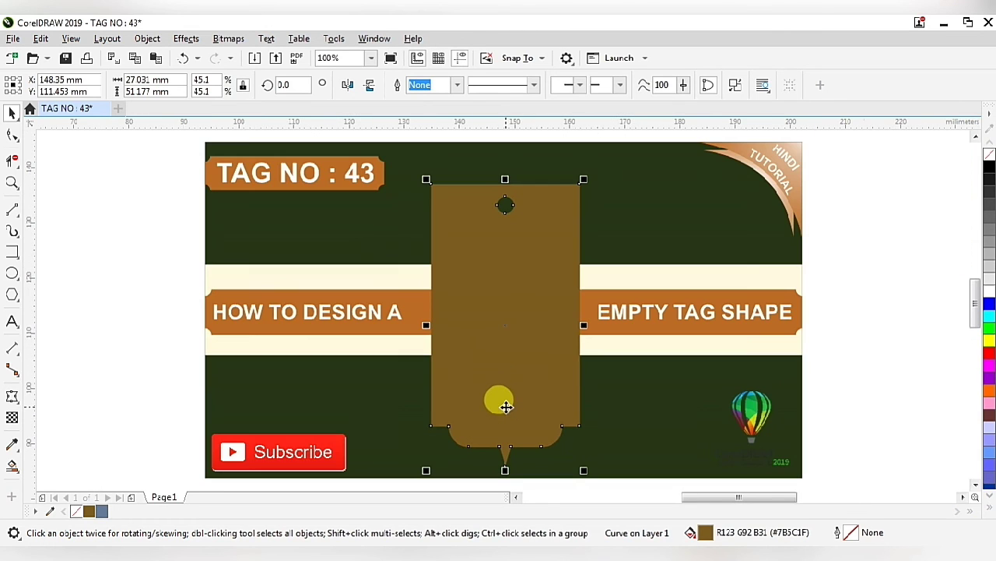
left_click(848, 474)
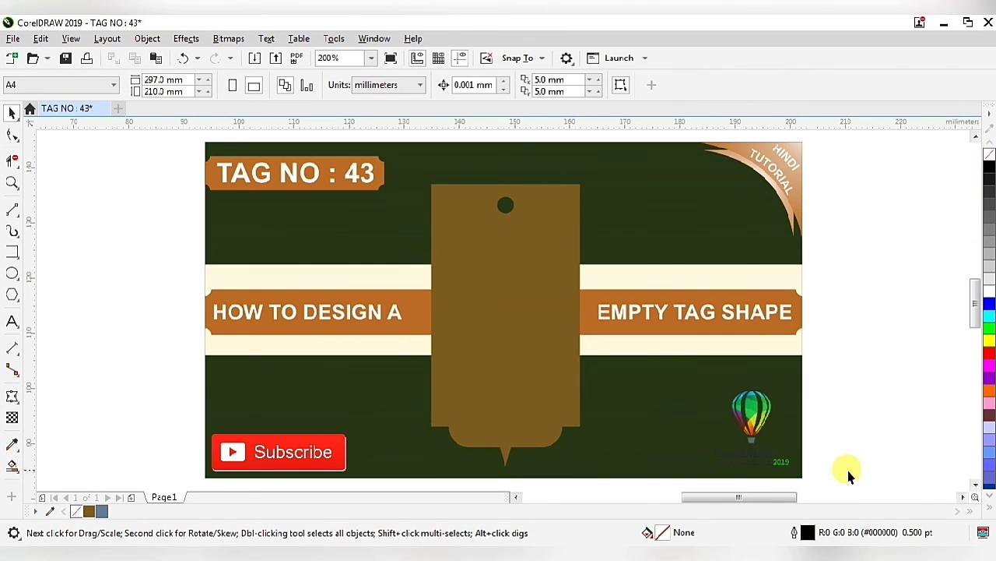